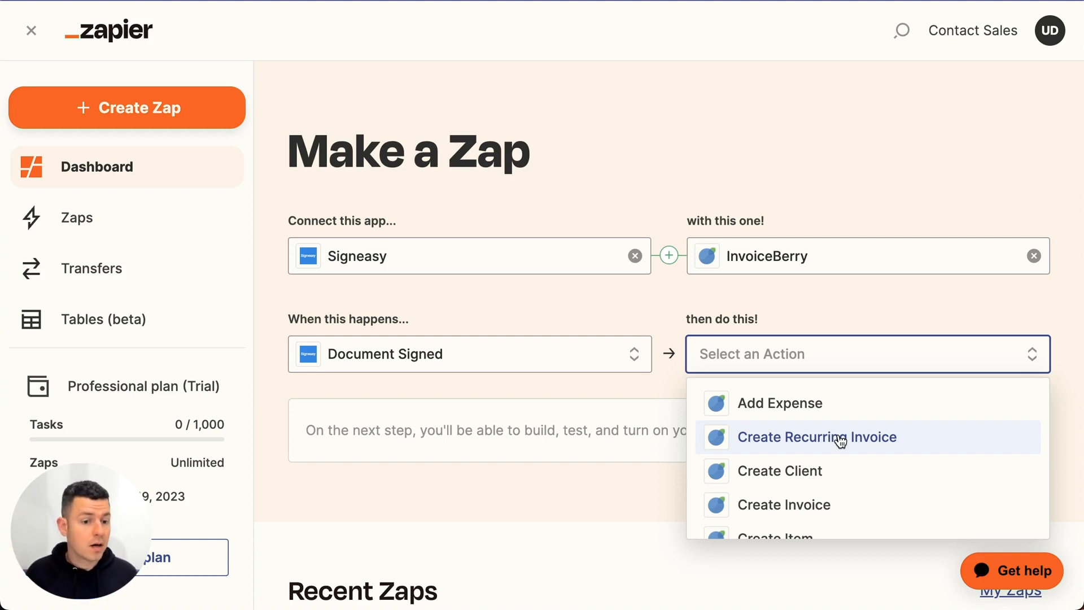
# - Choose Create Invoice as the InvoiceBerry action and start building the Zap
pyautogui.scroll(-1, 840, 440)
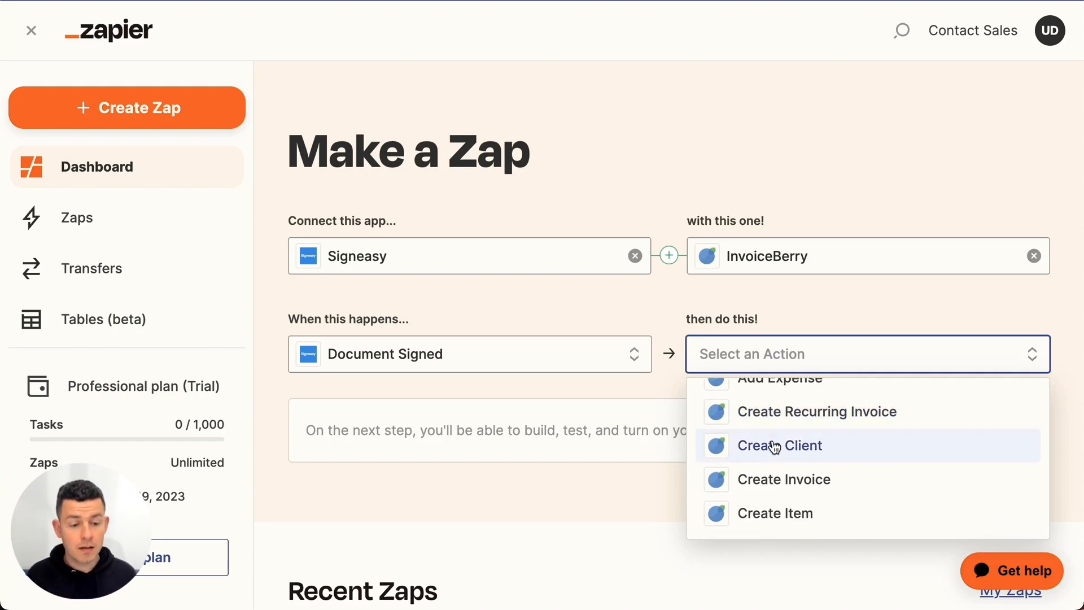
pyautogui.click(790, 486)
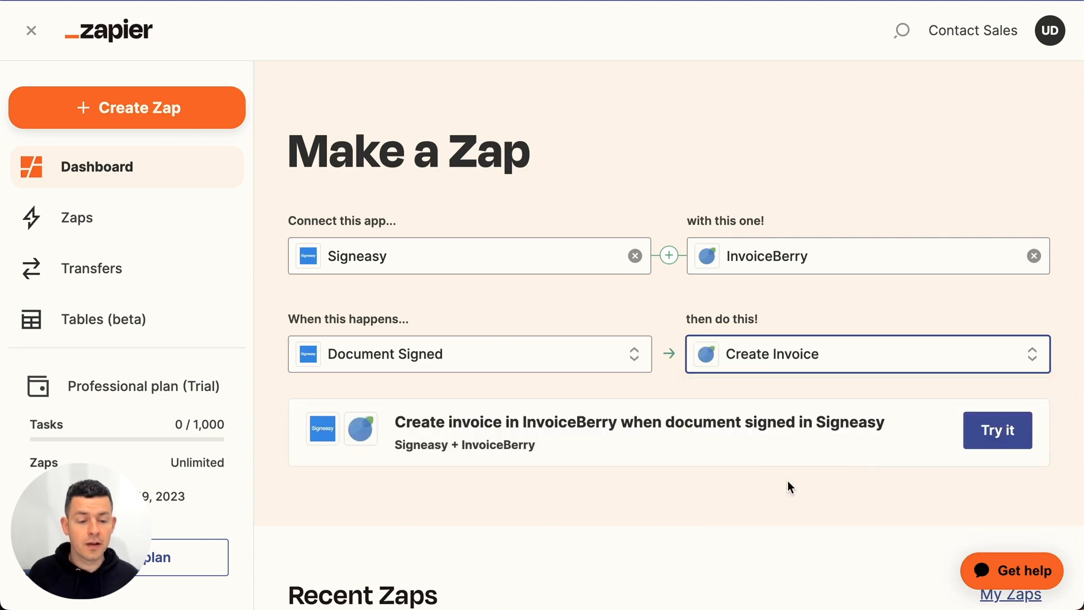
pyautogui.click(992, 438)
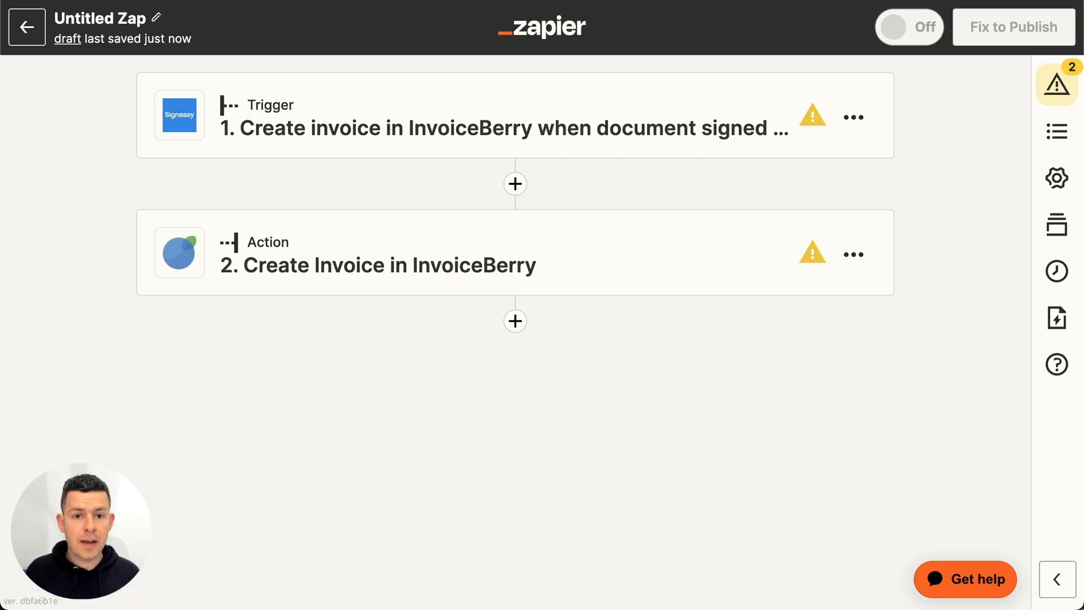
# - Connect the Signeasy account to the Zap's trigger, granting Zapier access, and run the trigger test
pyautogui.click(506, 131)
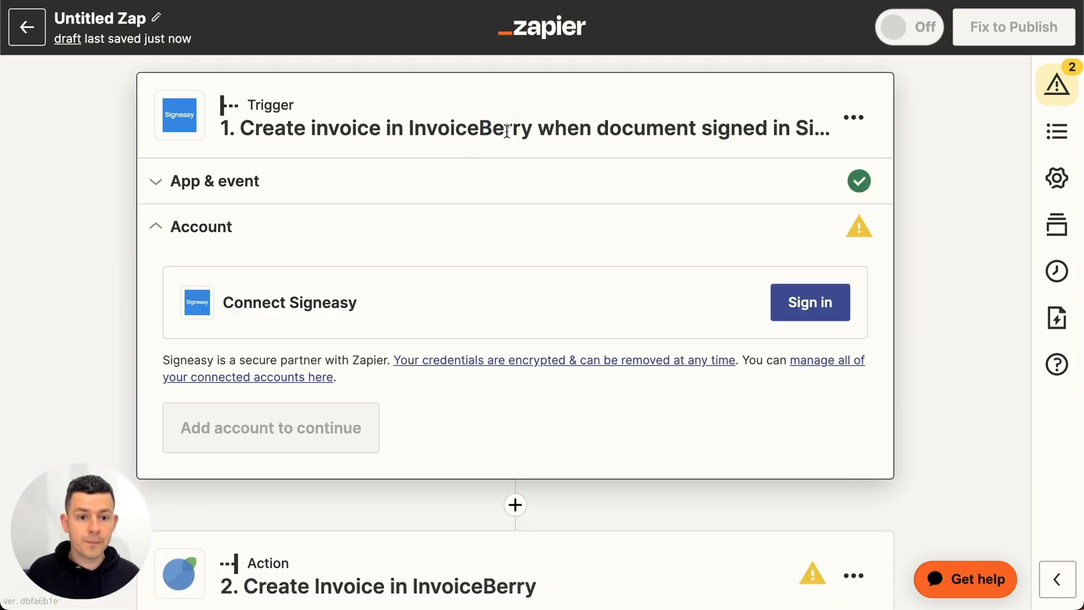
pyautogui.click(811, 308)
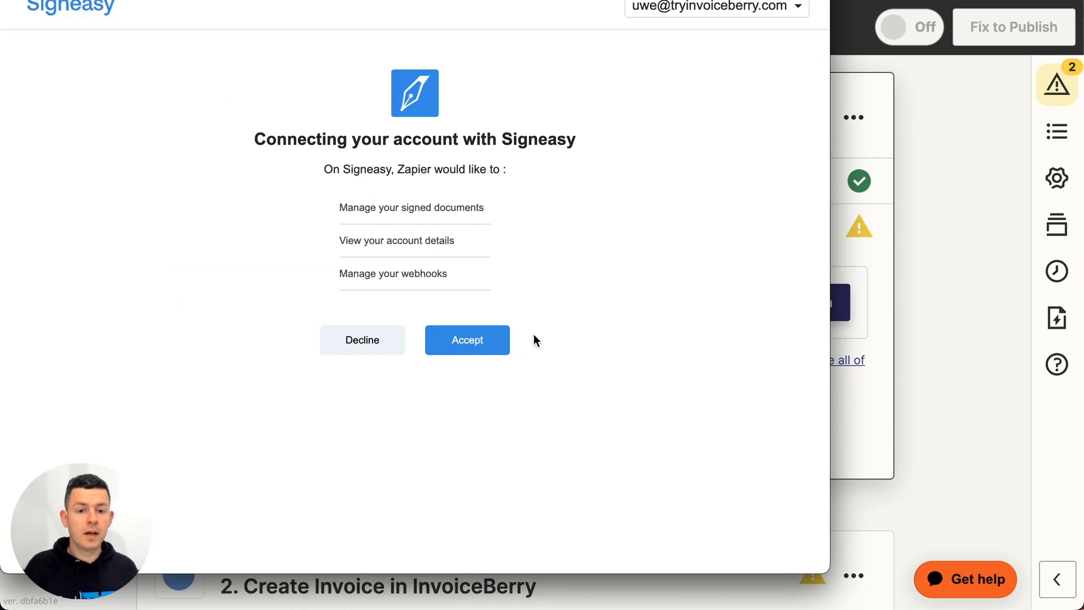
pyautogui.click(488, 348)
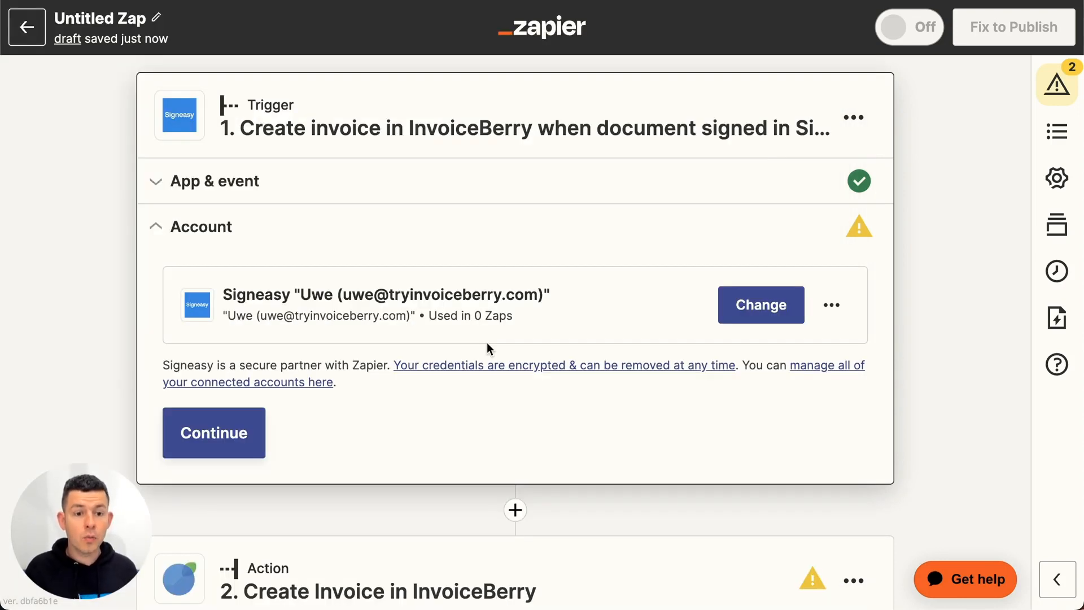
pyautogui.click(236, 430)
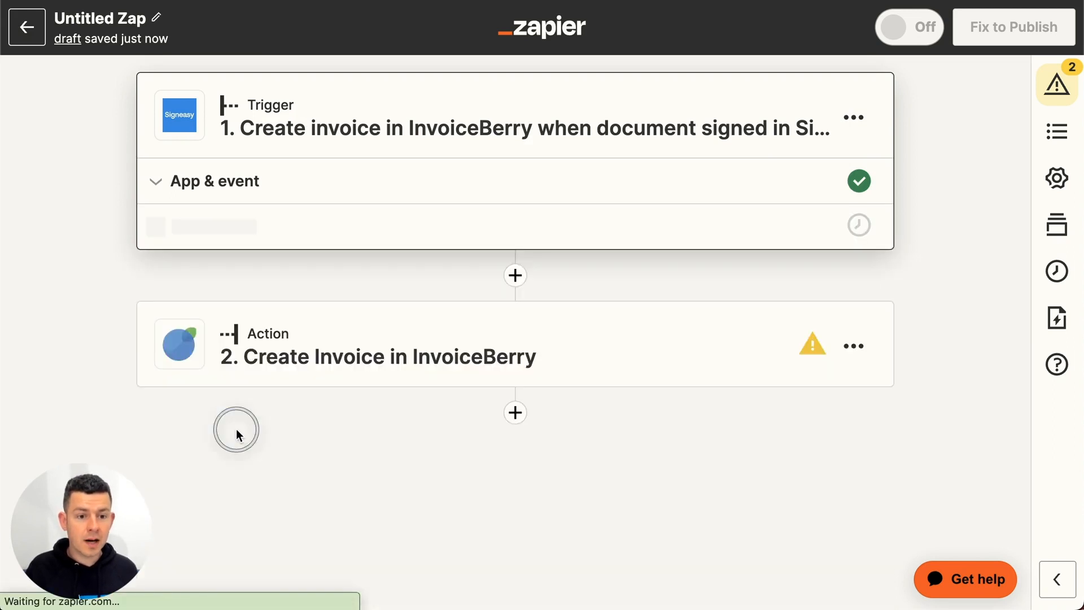
pyautogui.scroll(-3, 236, 430)
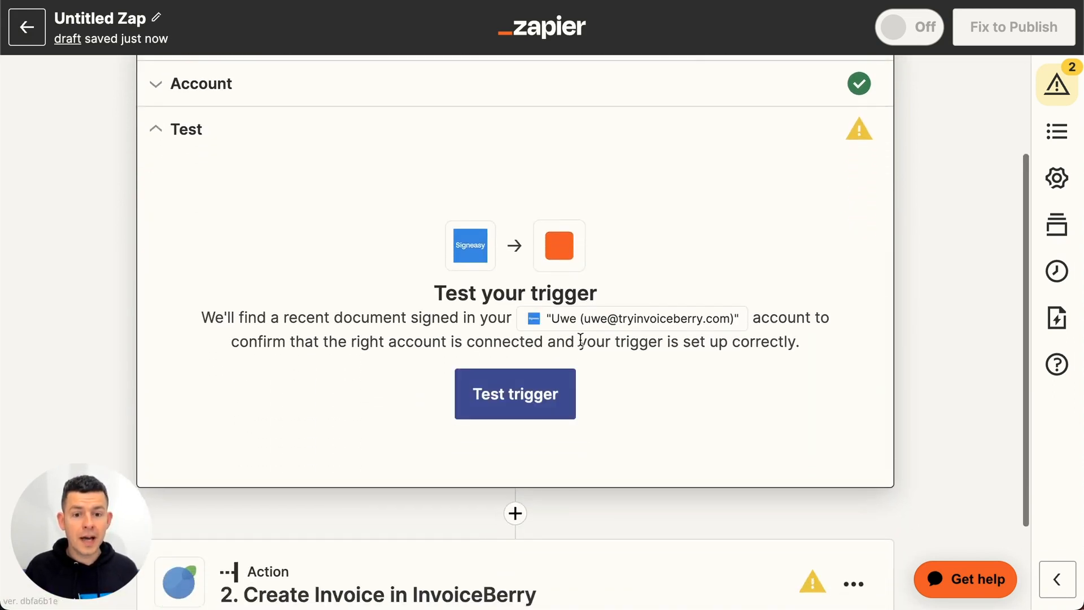
pyautogui.click(531, 396)
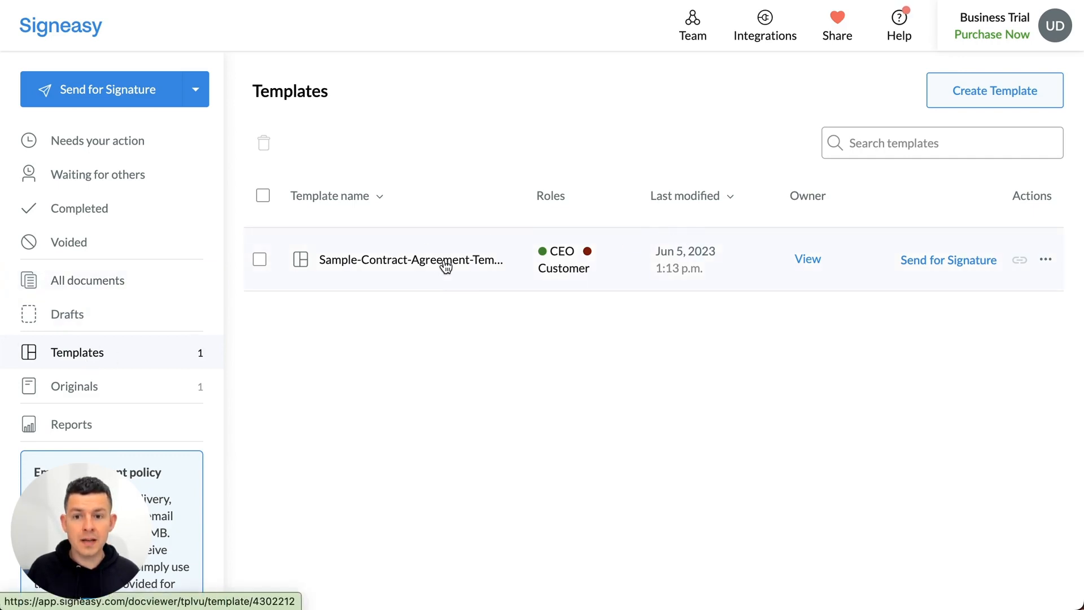
# - In Signeasy, start a signature request from the Sample-Contract-Agreement template
pyautogui.click(196, 91)
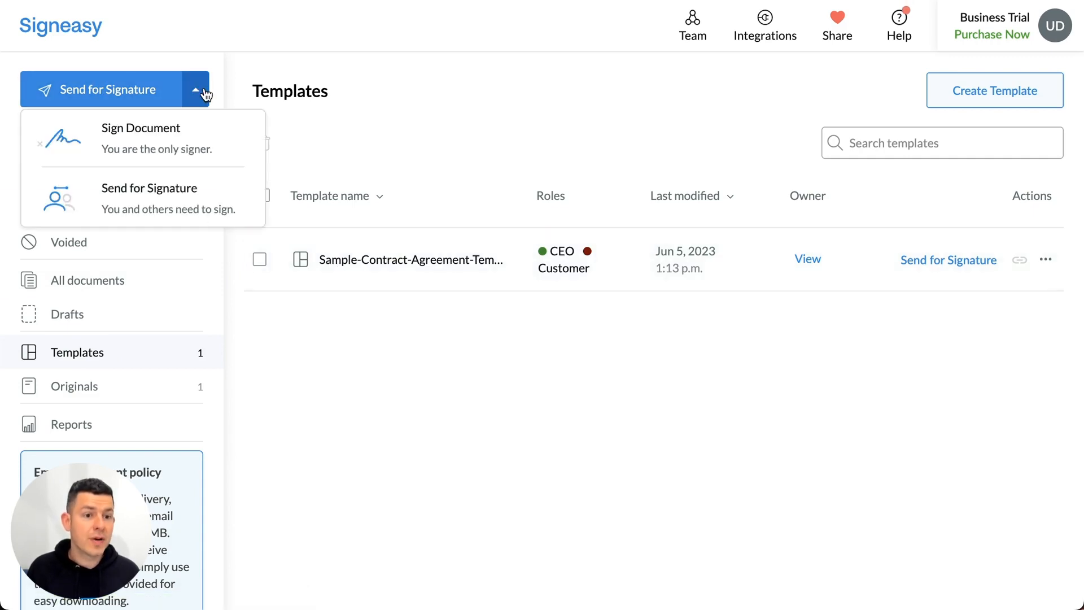
pyautogui.click(783, 373)
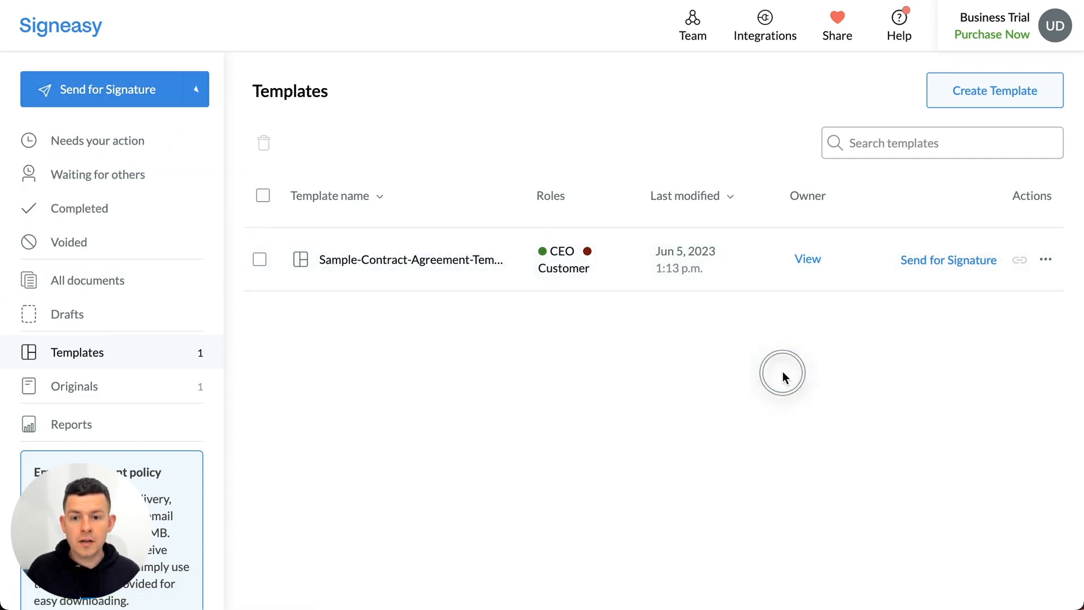
pyautogui.click(953, 262)
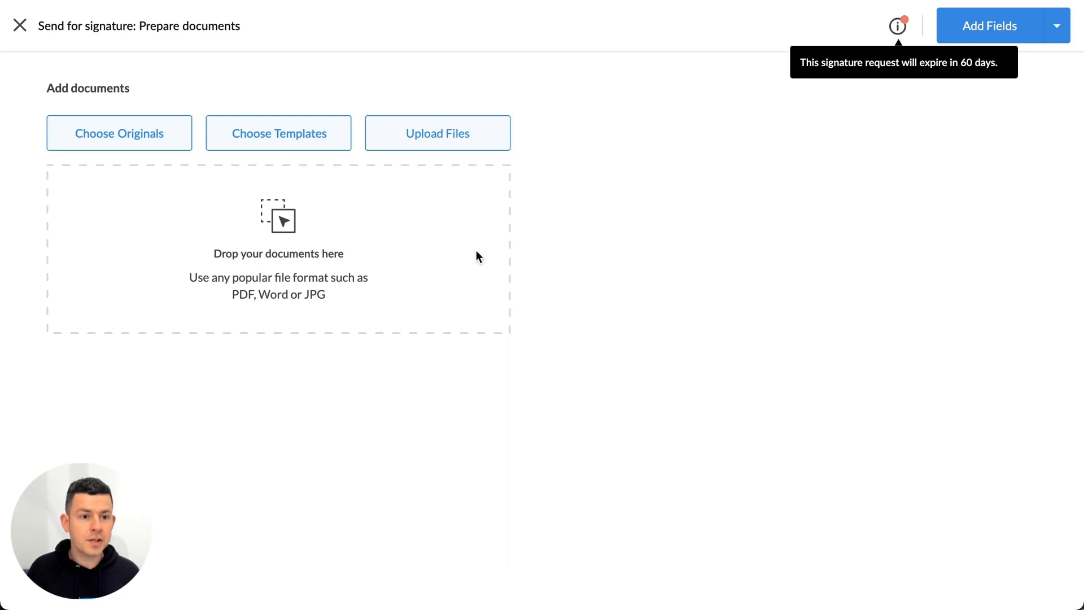
pyautogui.scroll(-5, 458, 385)
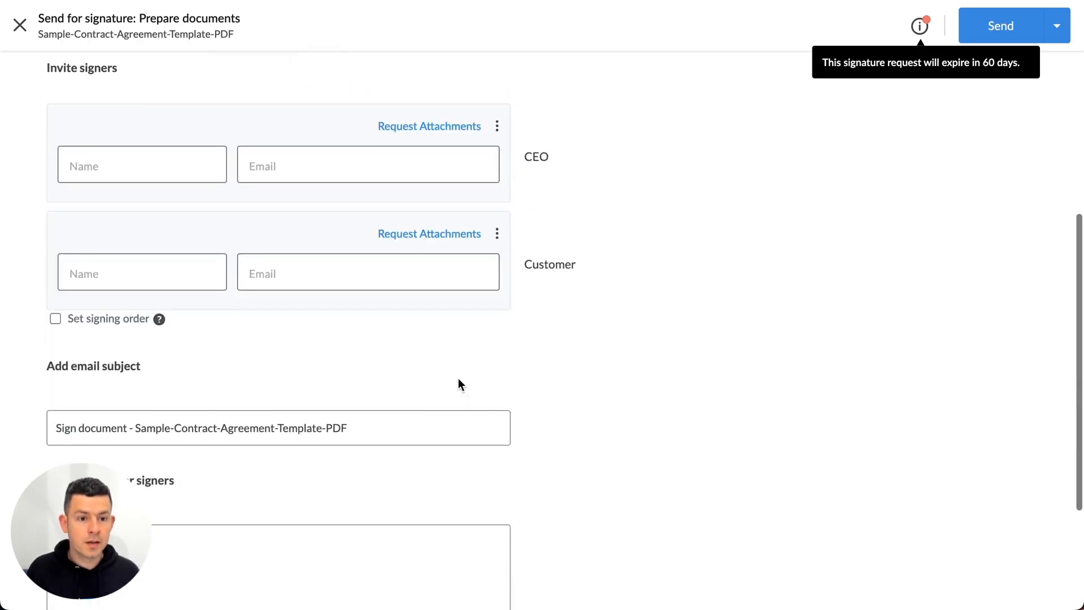
# - Enter the names and e-mails of the CEO and Customer signers, and send the request, choosing to sign immediately
pyautogui.click(115, 180)
pyautogui.write('Uwe')
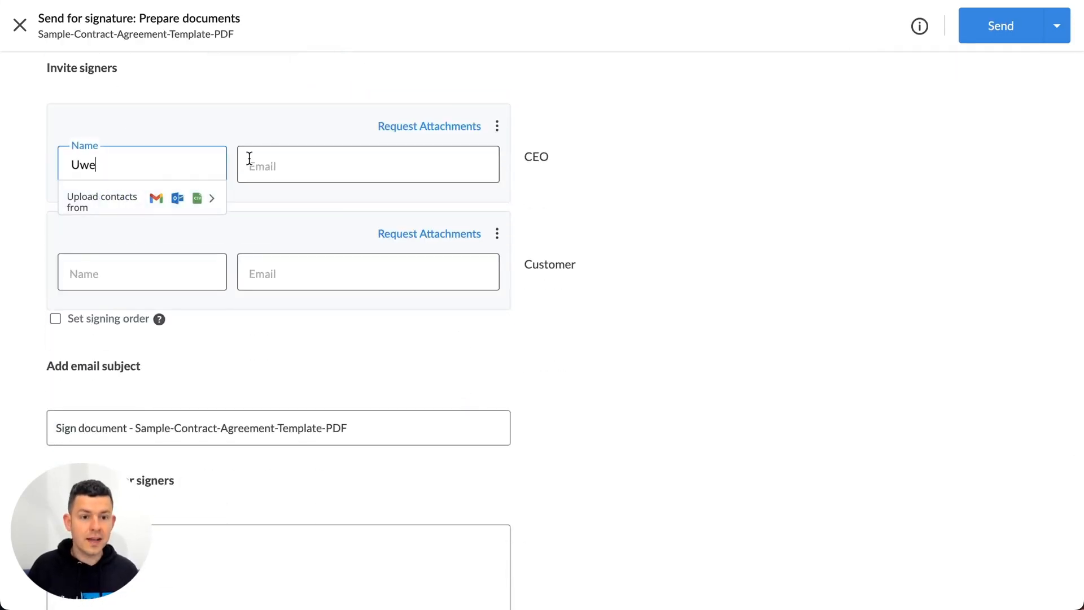
pyautogui.click(291, 160)
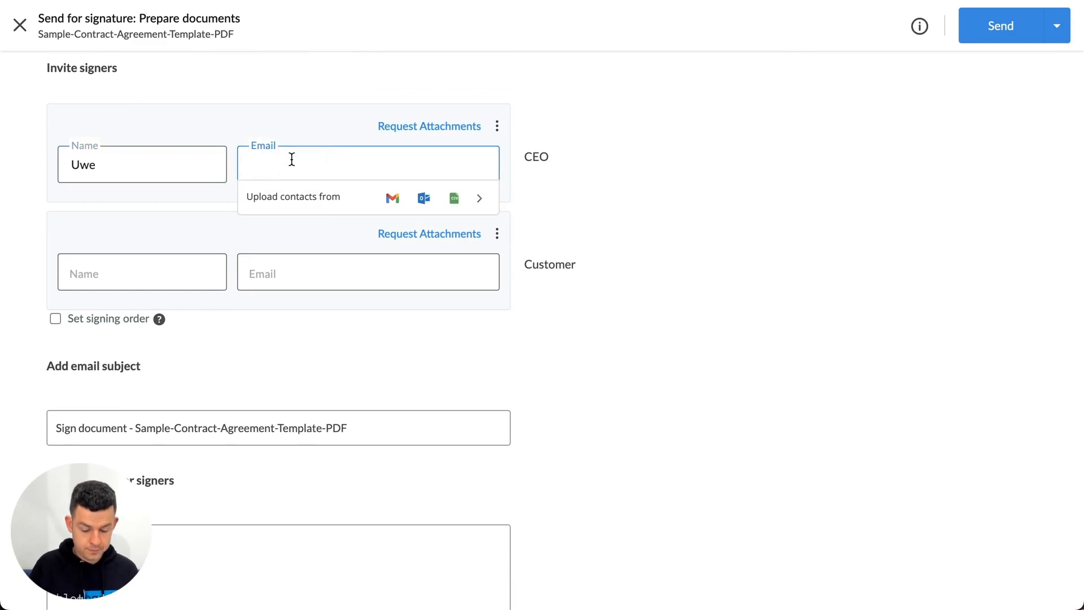
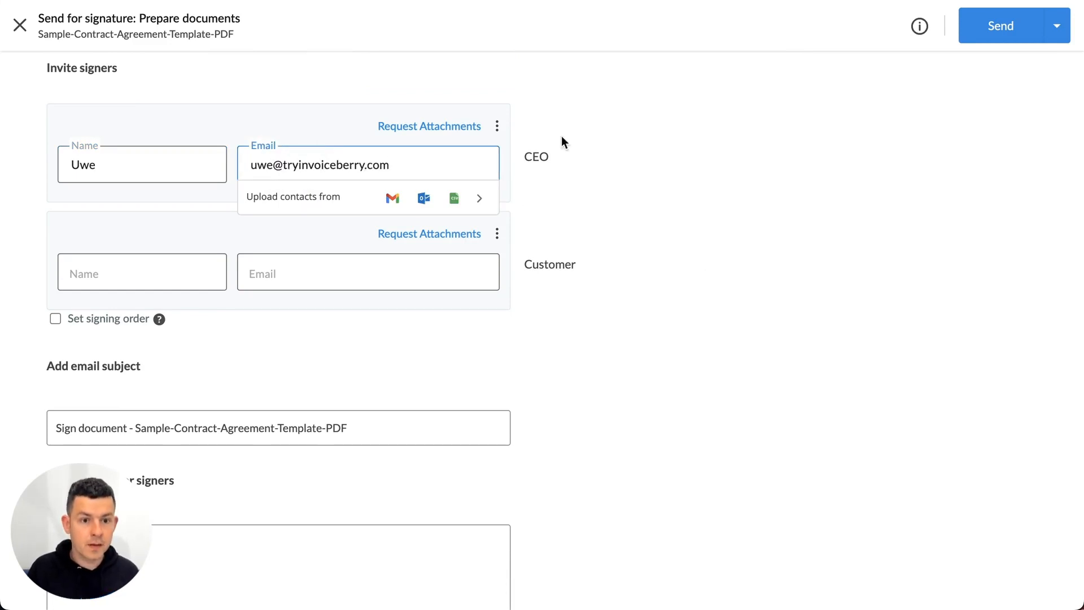
pyautogui.click(825, 184)
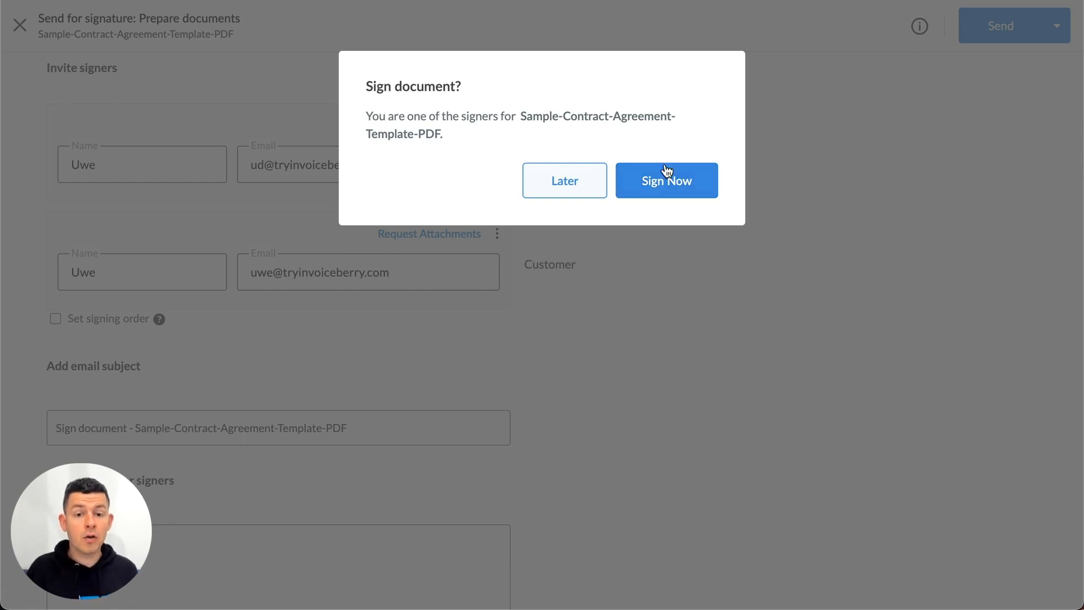
pyautogui.click(690, 184)
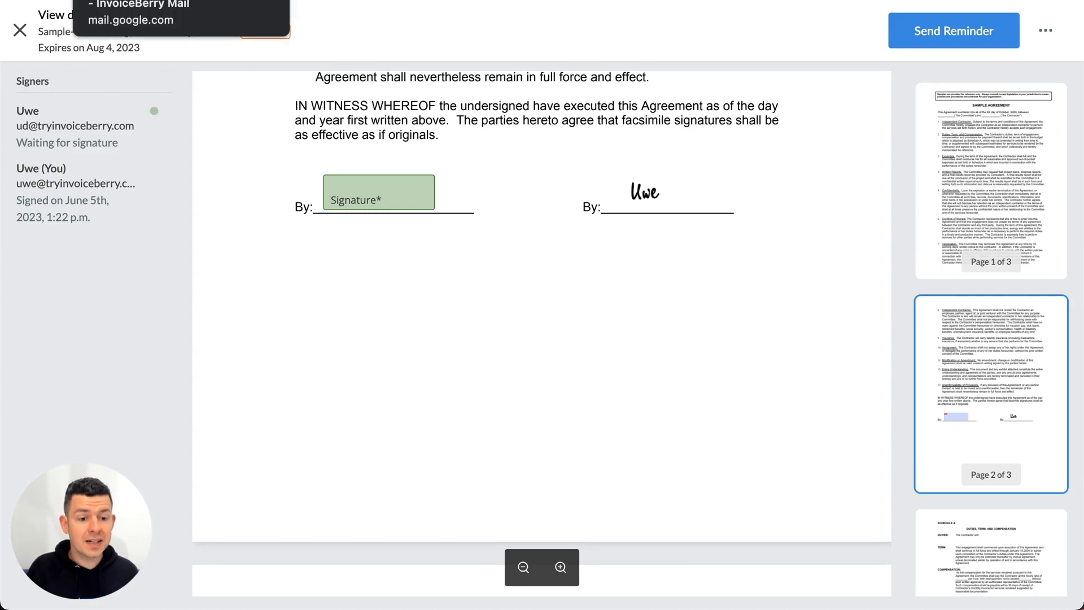
# - Open the pending signature request from the mailbox and fill its remaining signature field with a typed signature in the first style
pyautogui.click(169, 1)
pyautogui.click(518, 112)
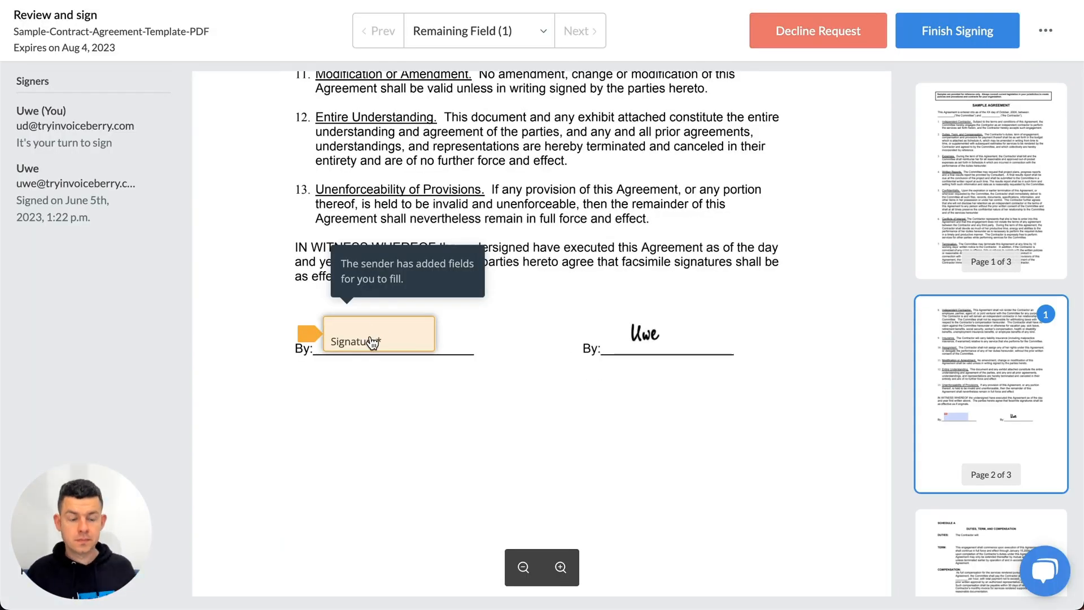
pyautogui.click(372, 342)
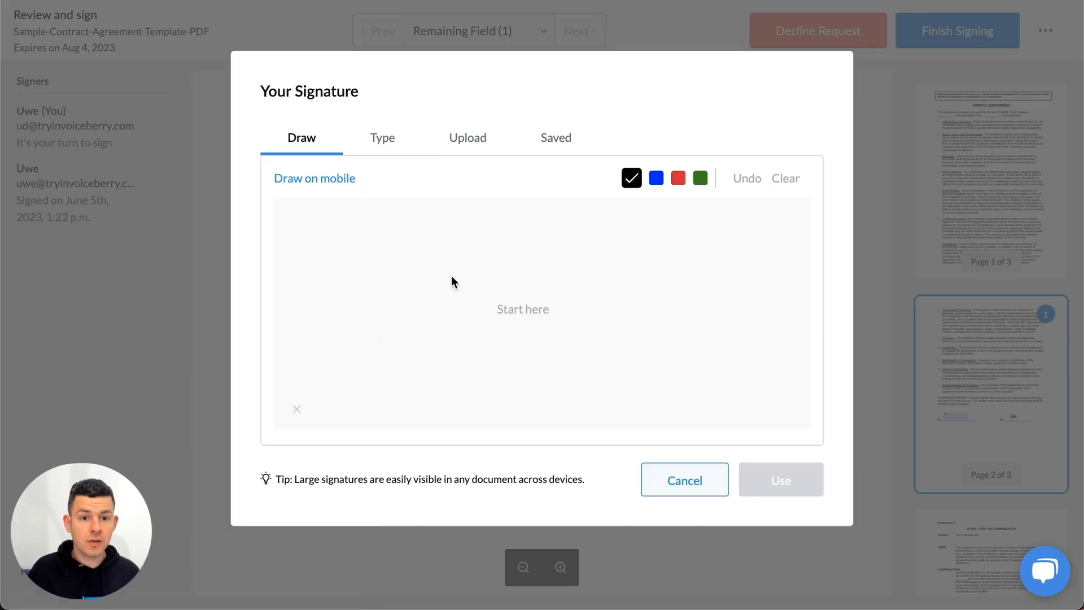
pyautogui.click(379, 136)
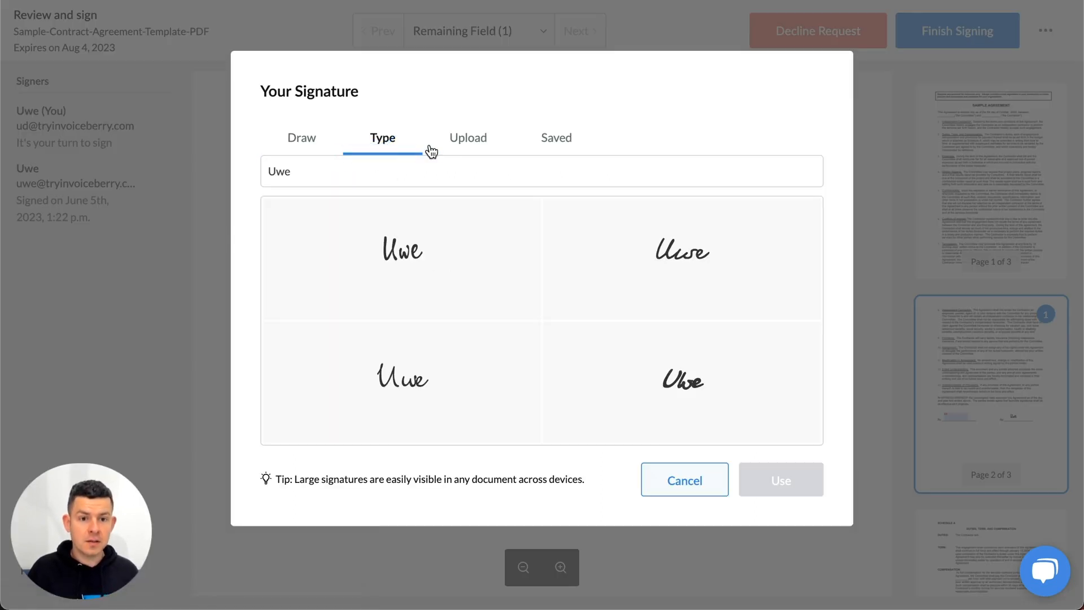
pyautogui.click(371, 170)
pyautogui.write('Customer Uwe')
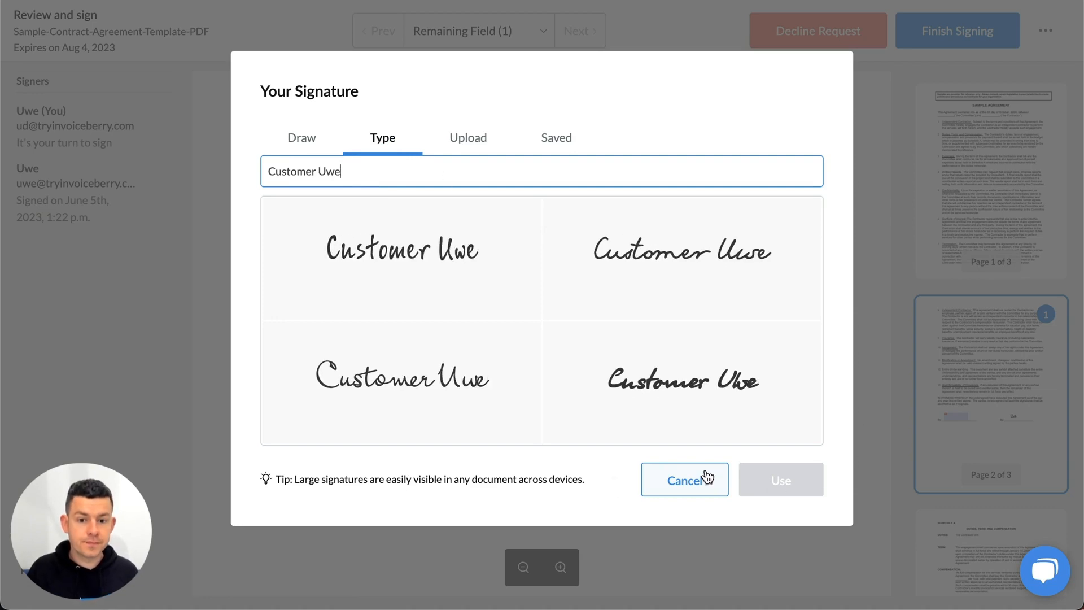
pyautogui.click(792, 486)
pyautogui.click(448, 262)
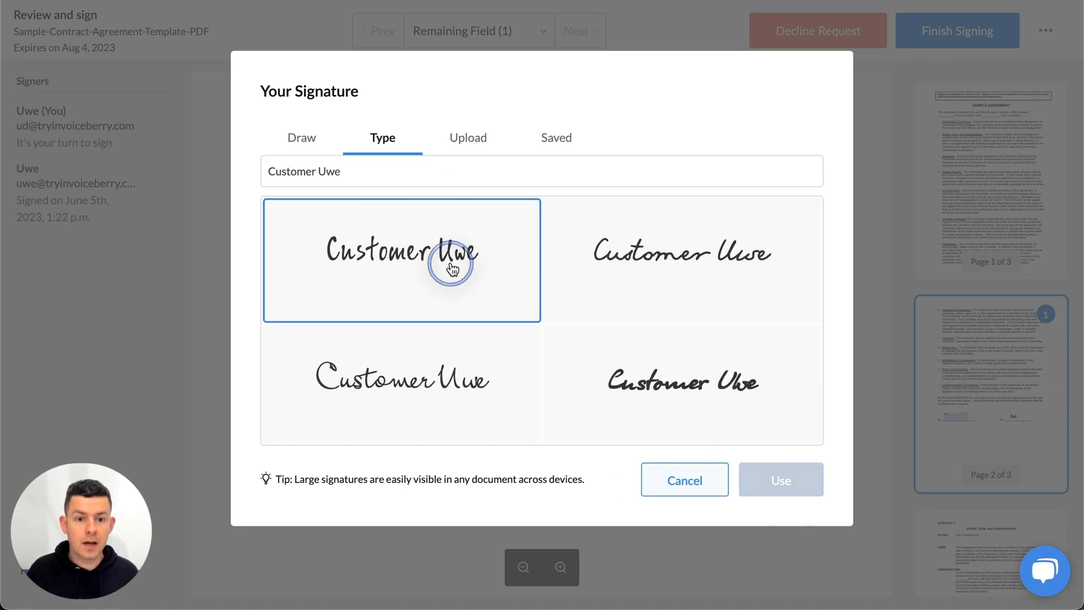
pyautogui.click(782, 478)
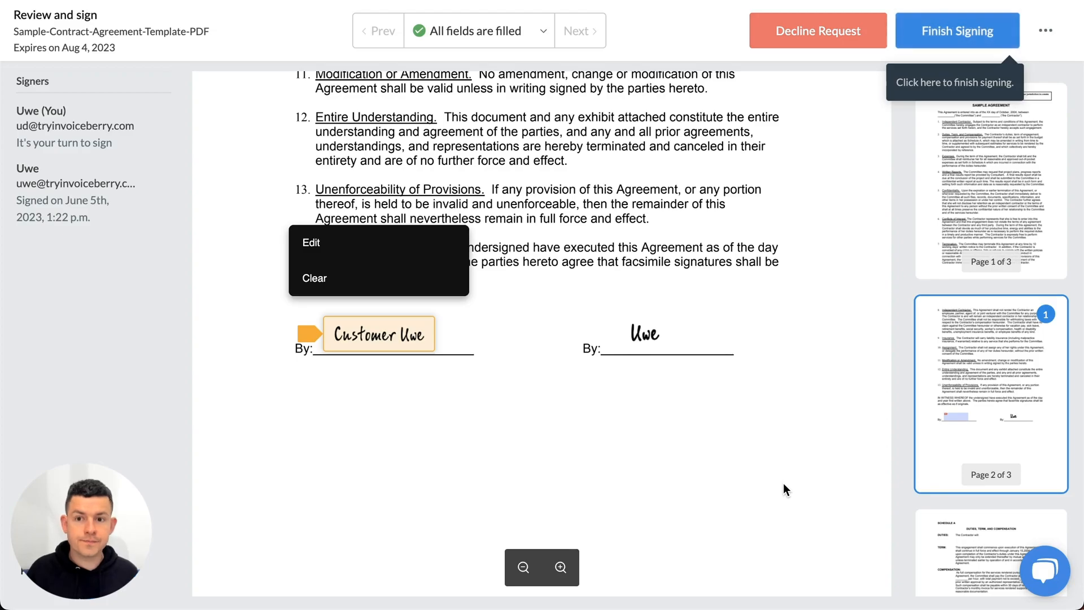
# - Finish signing the agreement and consent to signing it electronically
pyautogui.click(968, 25)
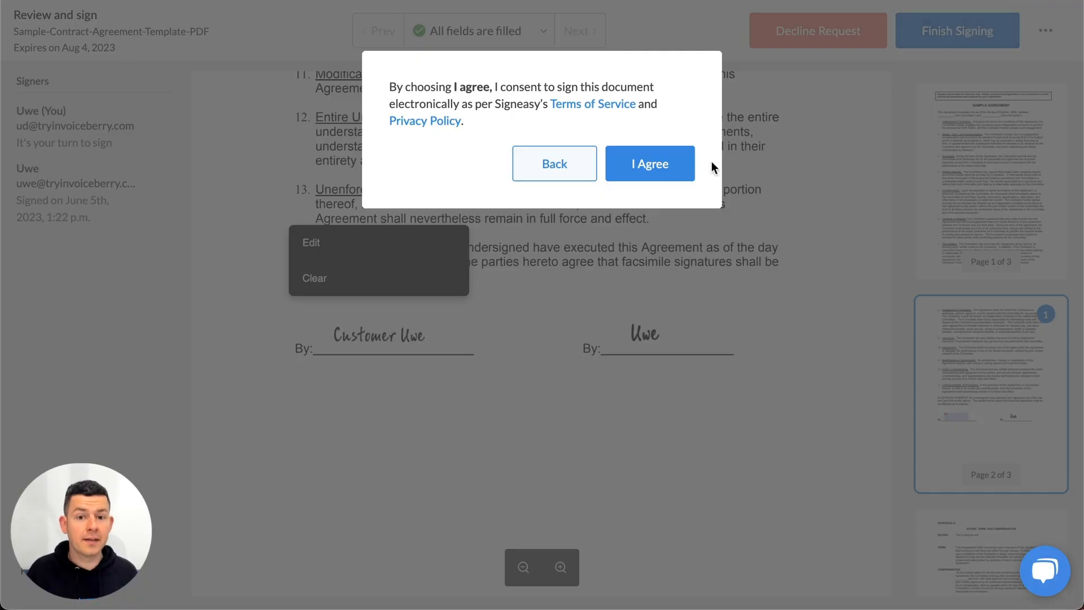
pyautogui.click(658, 158)
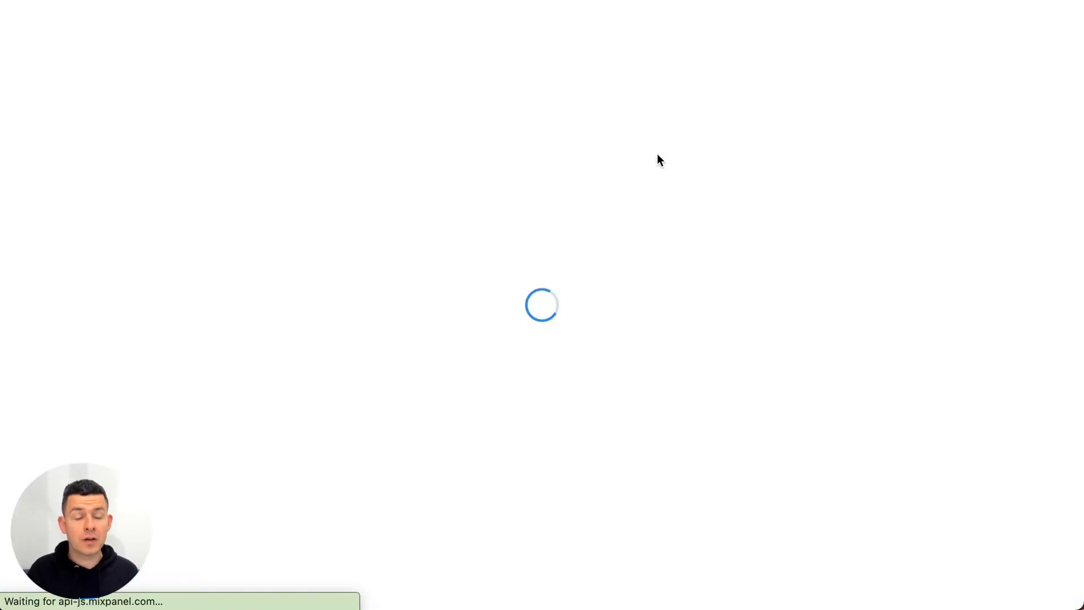
pyautogui.click(435, 380)
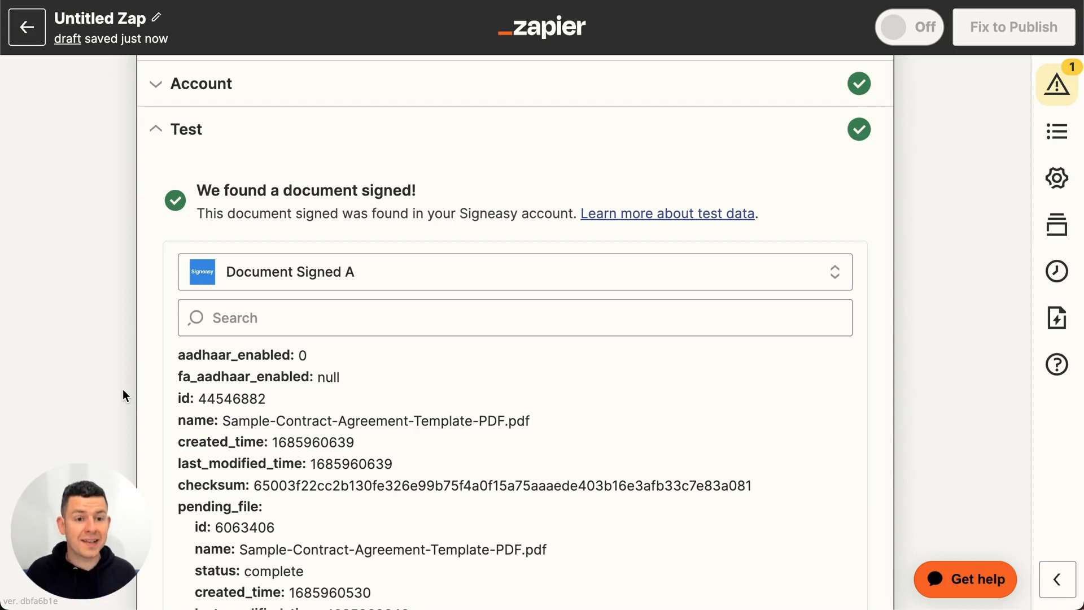
# - Back in Zapier, continue with the signed document as test data and choose the InvoiceBerry Sample LLC #2 account for the action
pyautogui.scroll(-5, 150, 419)
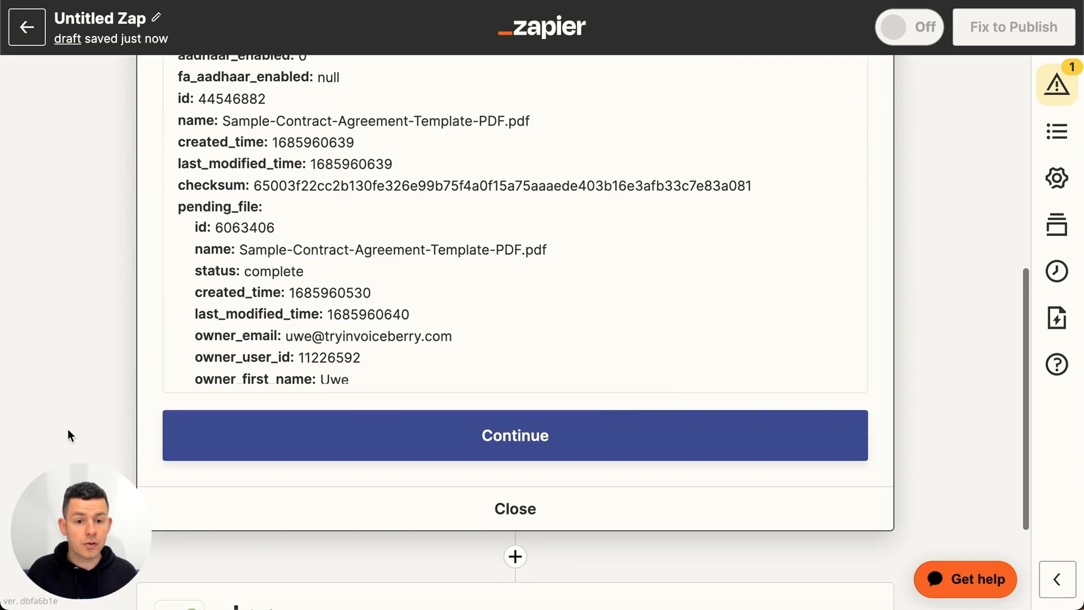
pyautogui.click(531, 436)
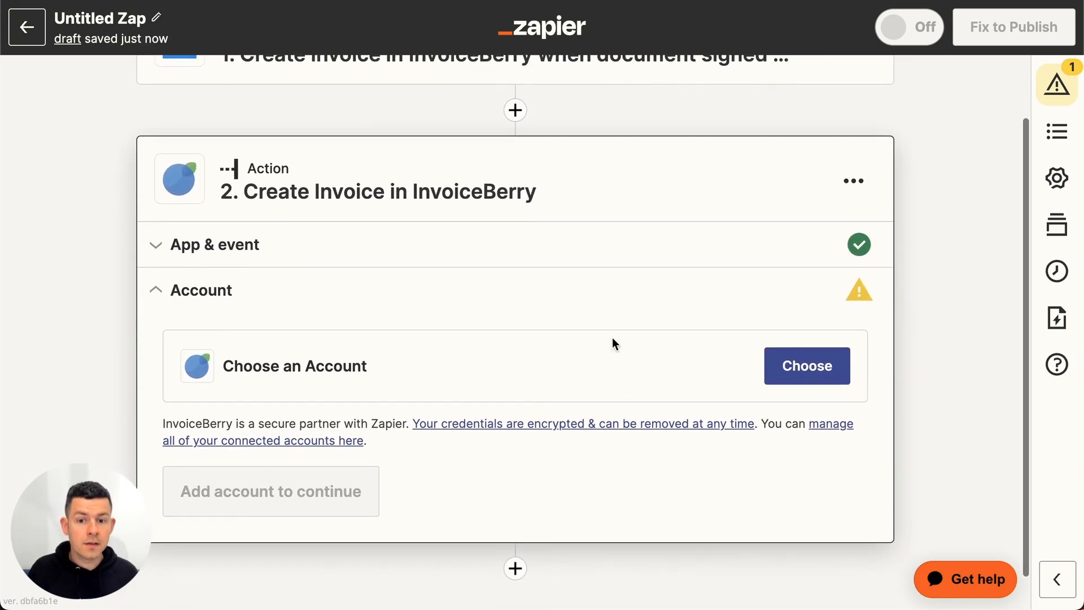
pyautogui.click(828, 369)
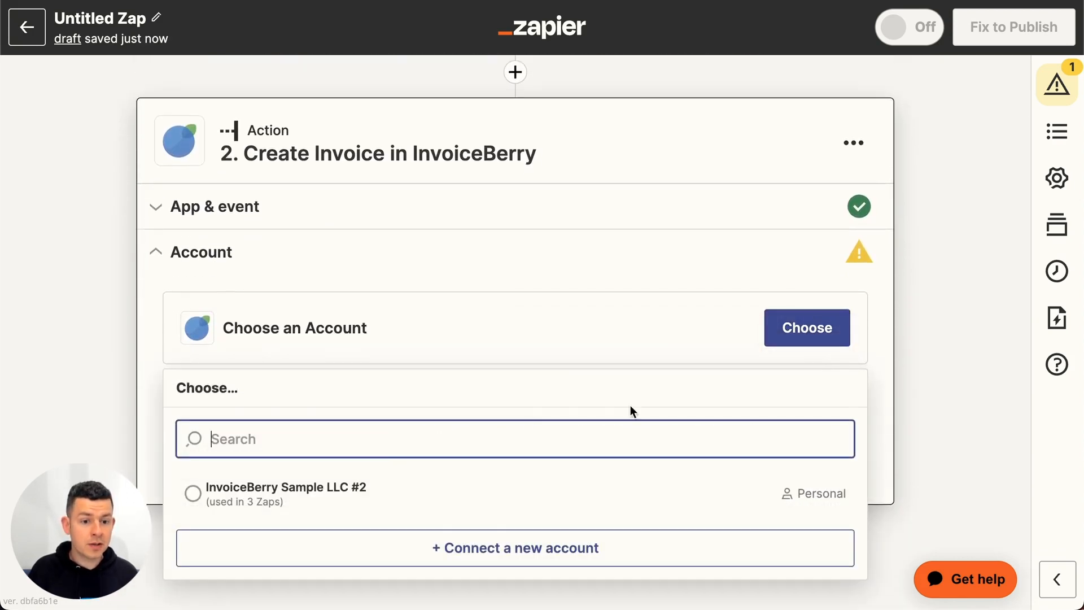
pyautogui.click(334, 499)
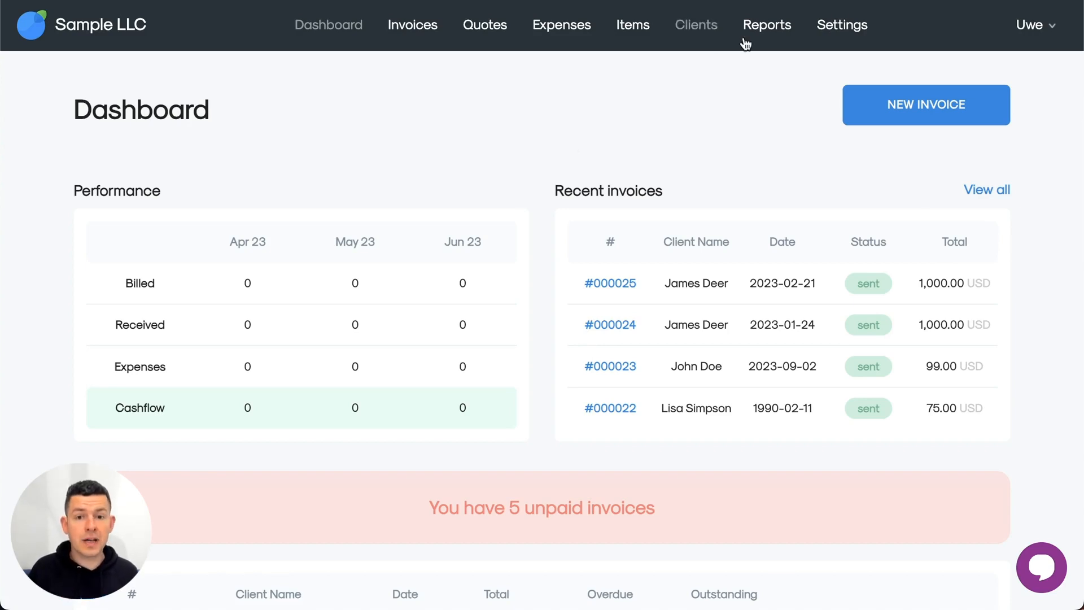
# - Switch to InvoiceBerry and view the integrations section of the main settings
pyautogui.click(838, 25)
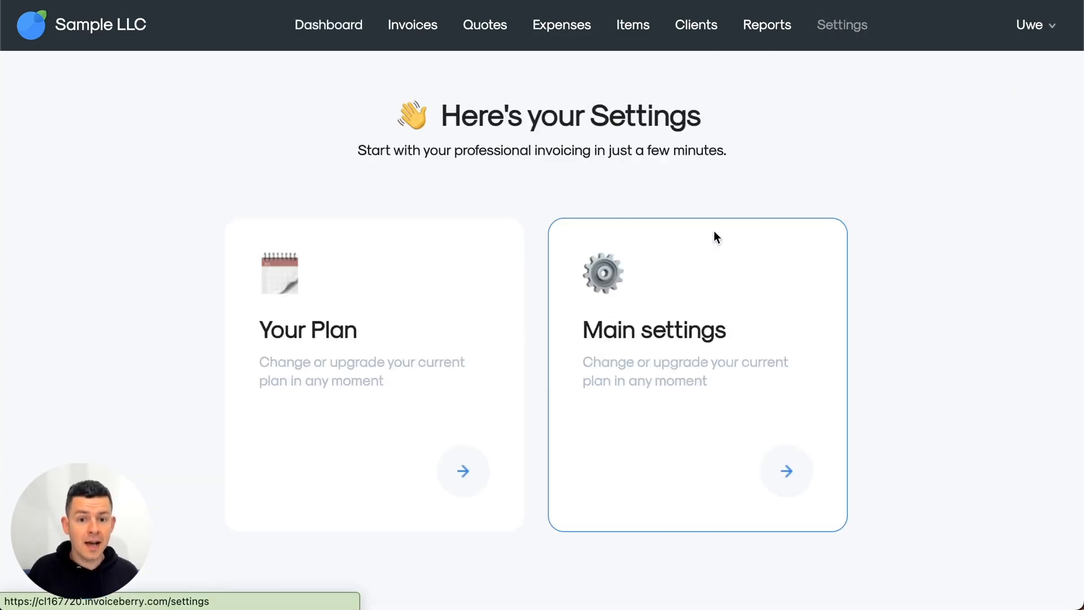
pyautogui.click(686, 318)
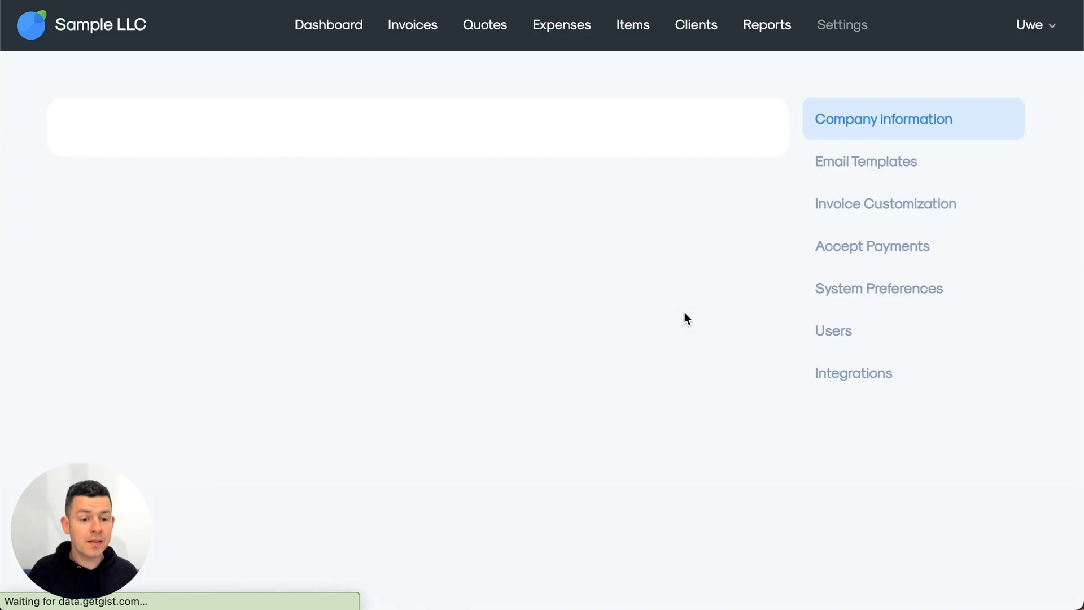
pyautogui.click(860, 386)
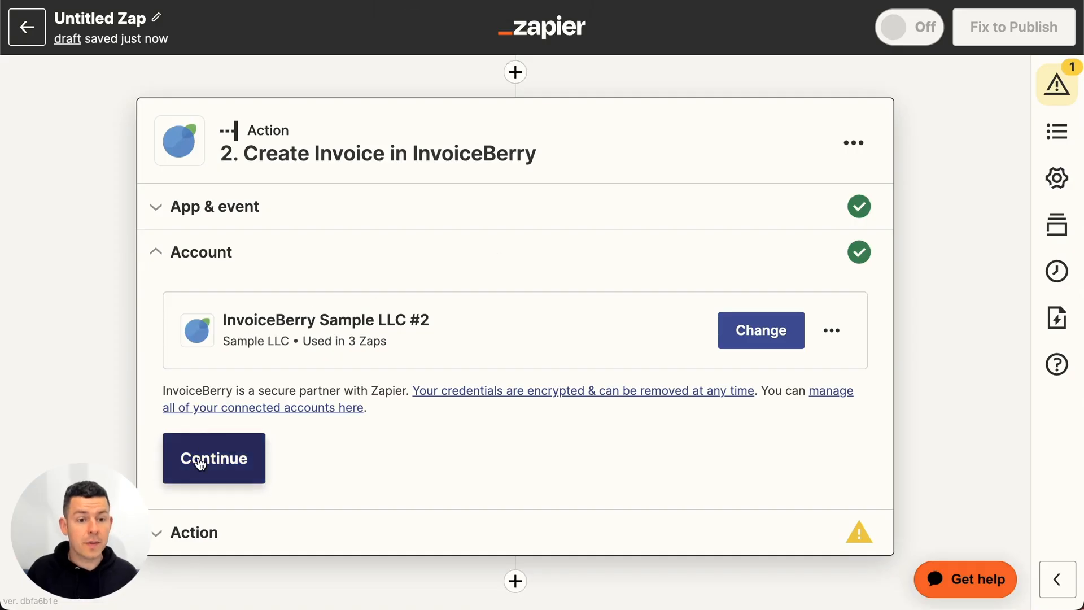
# - Return to Zapier, confirm the selected InvoiceBerry account and proceed to the invoice action's client fields
pyautogui.click(199, 460)
pyautogui.scroll(-3, 199, 461)
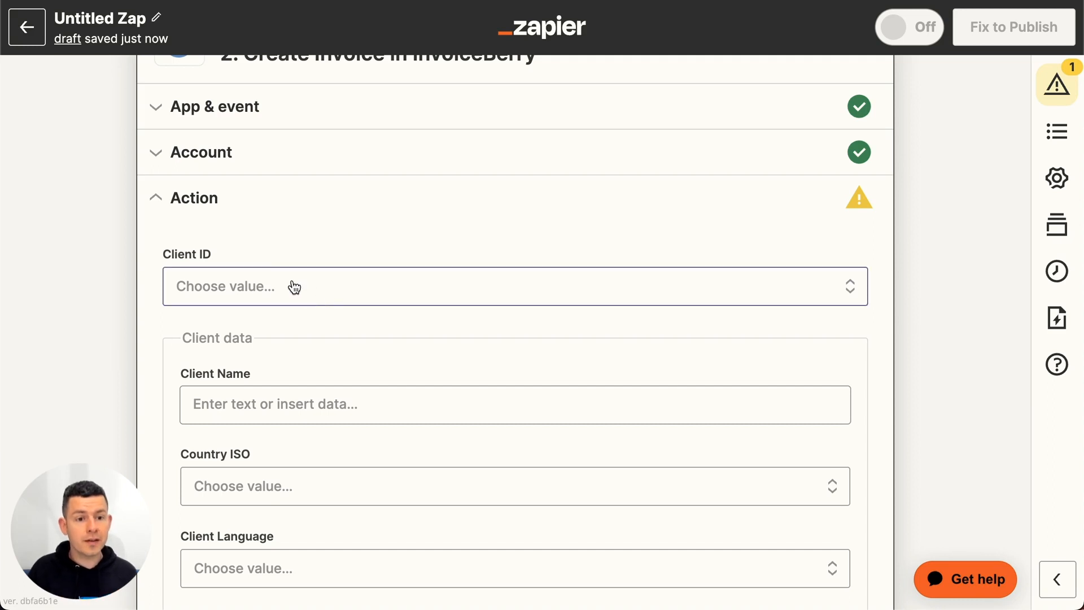
# - Look at the existing-client choices for Client ID and leave the field empty
pyautogui.click(255, 282)
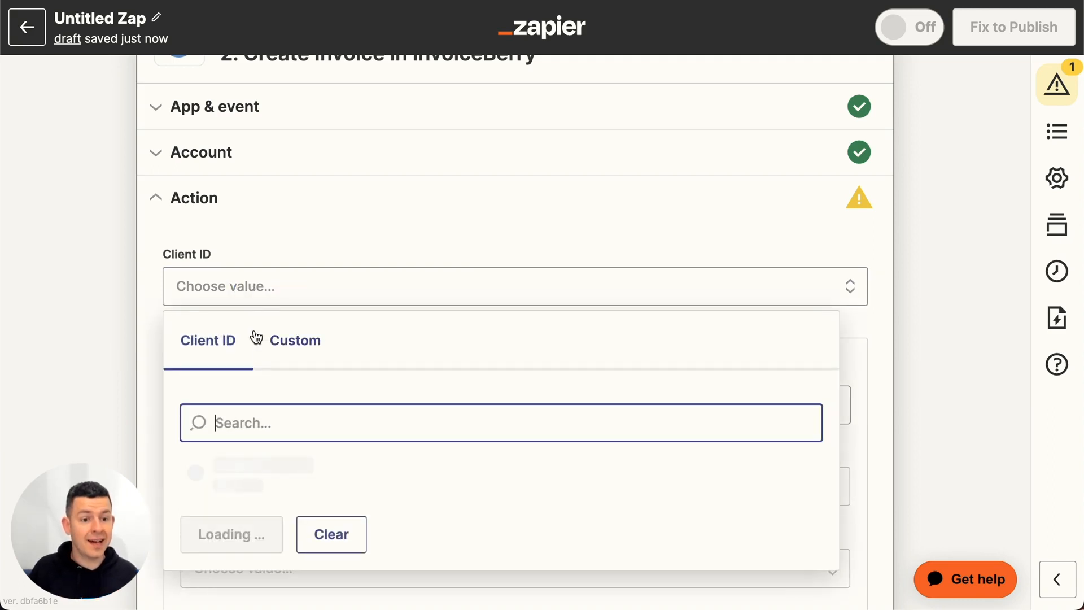
pyautogui.click(52, 355)
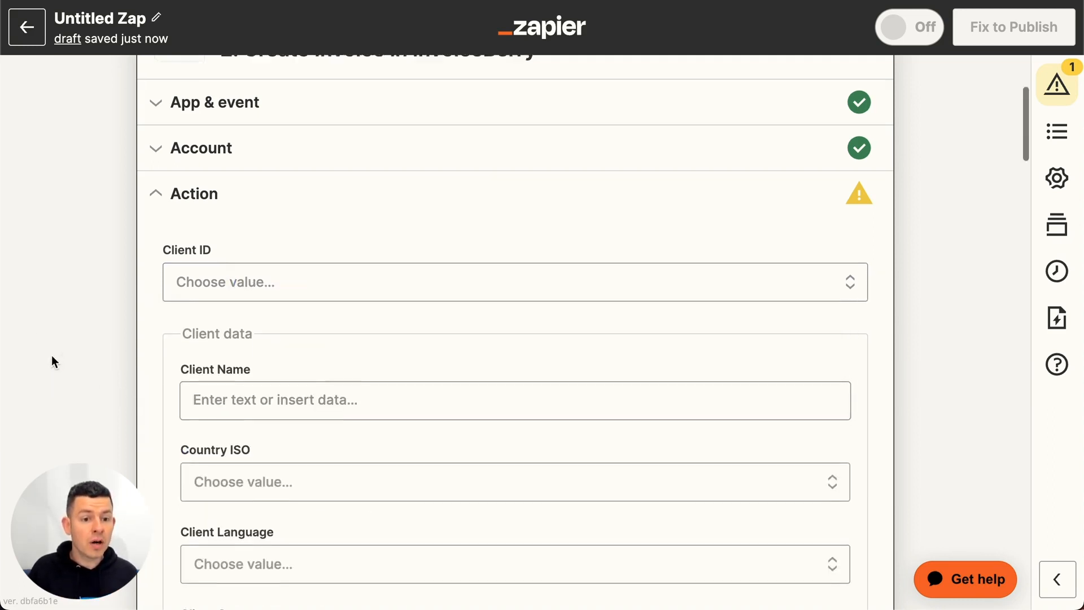
pyautogui.scroll(-3, 137, 304)
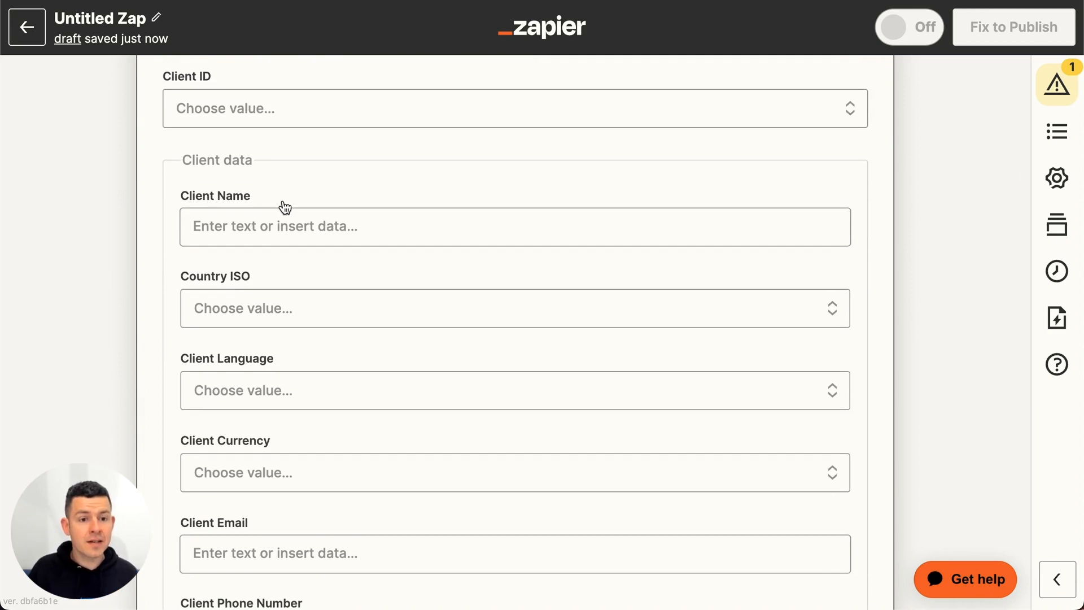
# - Map Client Name to Signeasy's Pending File Owner First Name followed by Pending File Owner Last Name
pyautogui.click(247, 239)
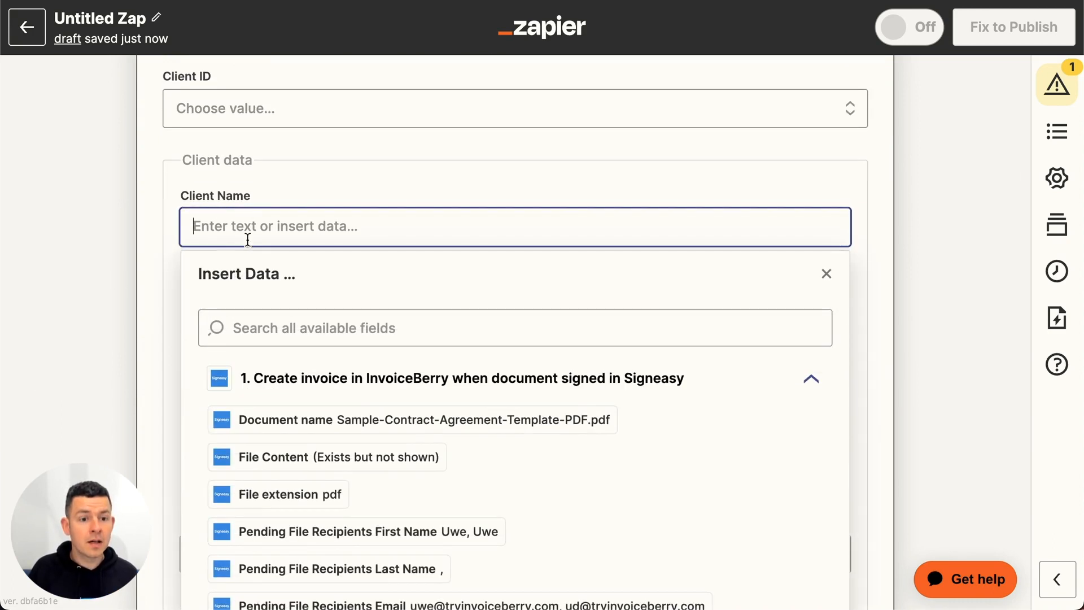
pyautogui.scroll(-10, 552, 387)
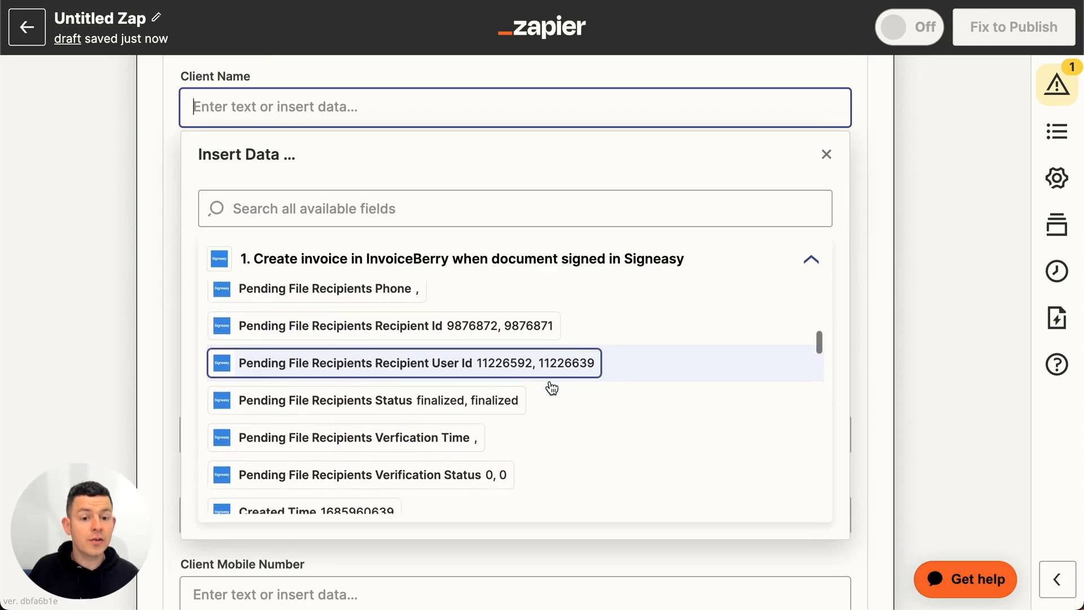
pyautogui.scroll(-1, 552, 387)
pyautogui.scroll(-3, 553, 388)
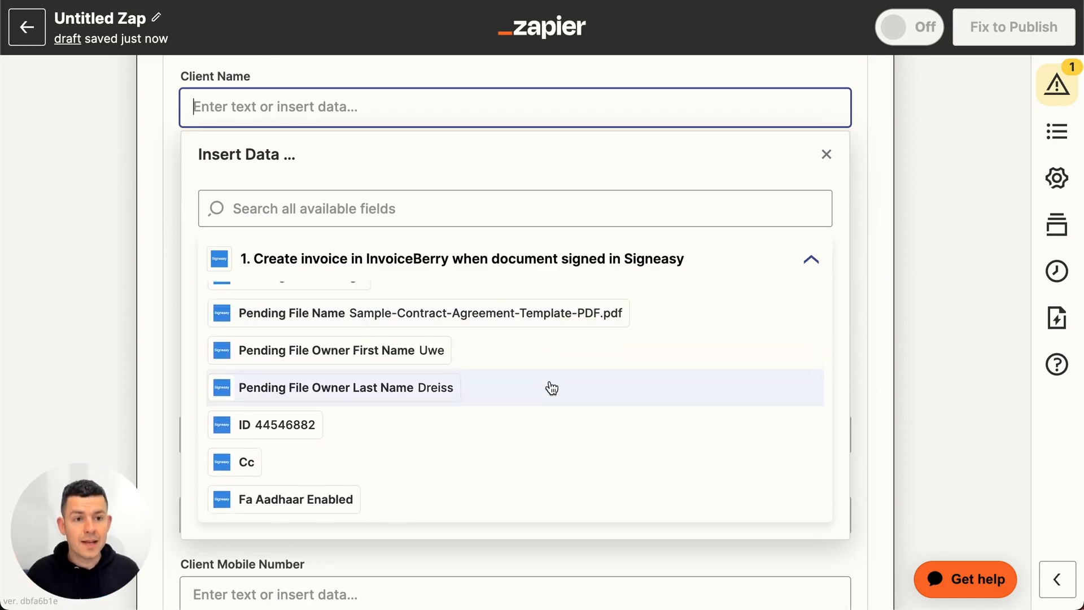
pyautogui.scroll(-20, 553, 387)
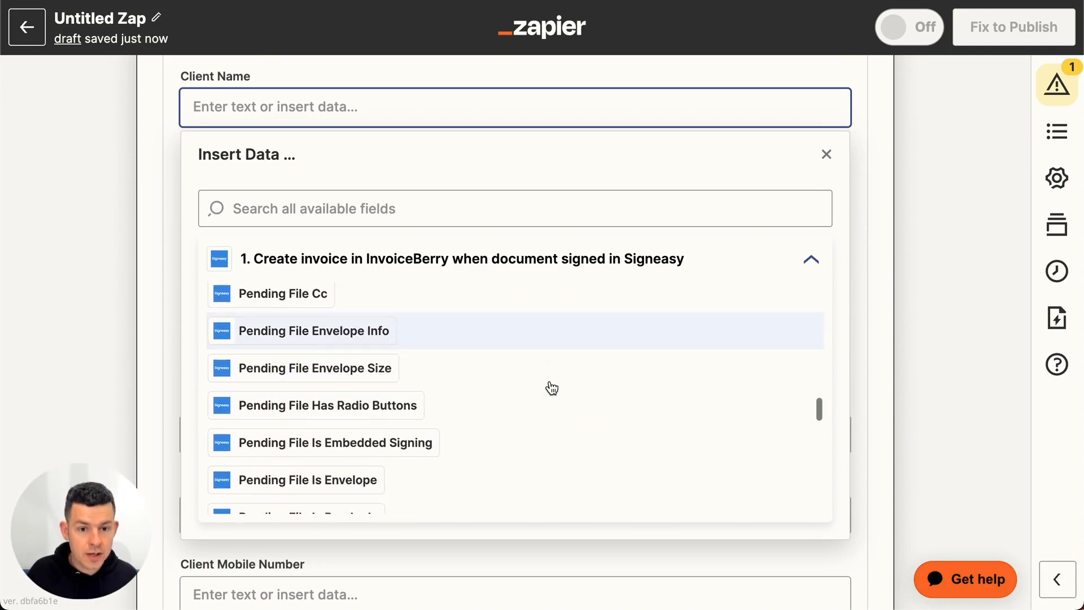
pyautogui.scroll(-15, 552, 387)
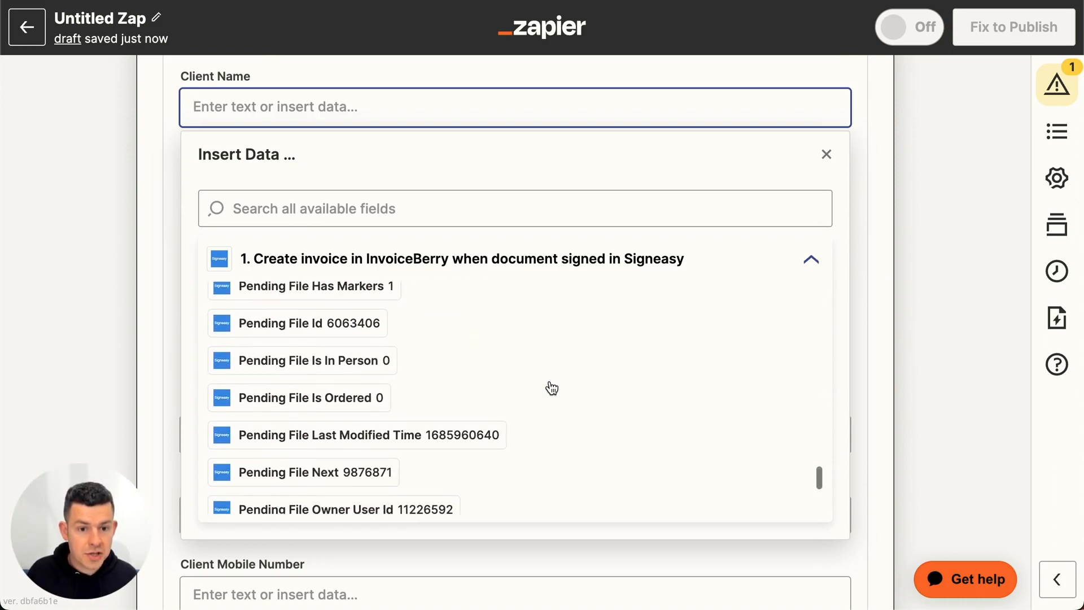
pyautogui.scroll(-2, 553, 387)
pyautogui.scroll(10, 552, 388)
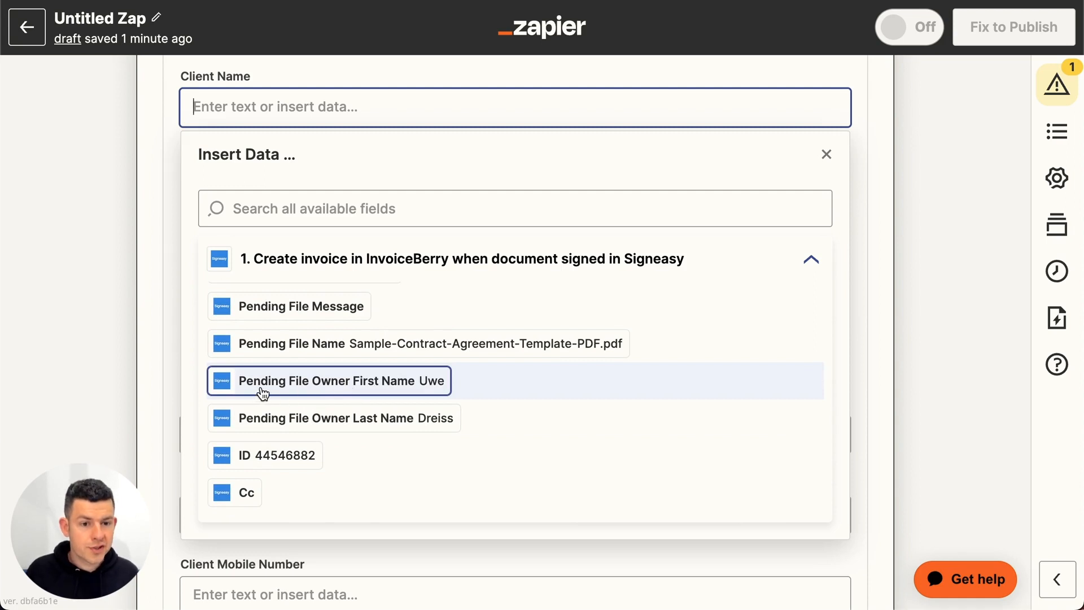
pyautogui.click(415, 387)
pyautogui.click(116, 266)
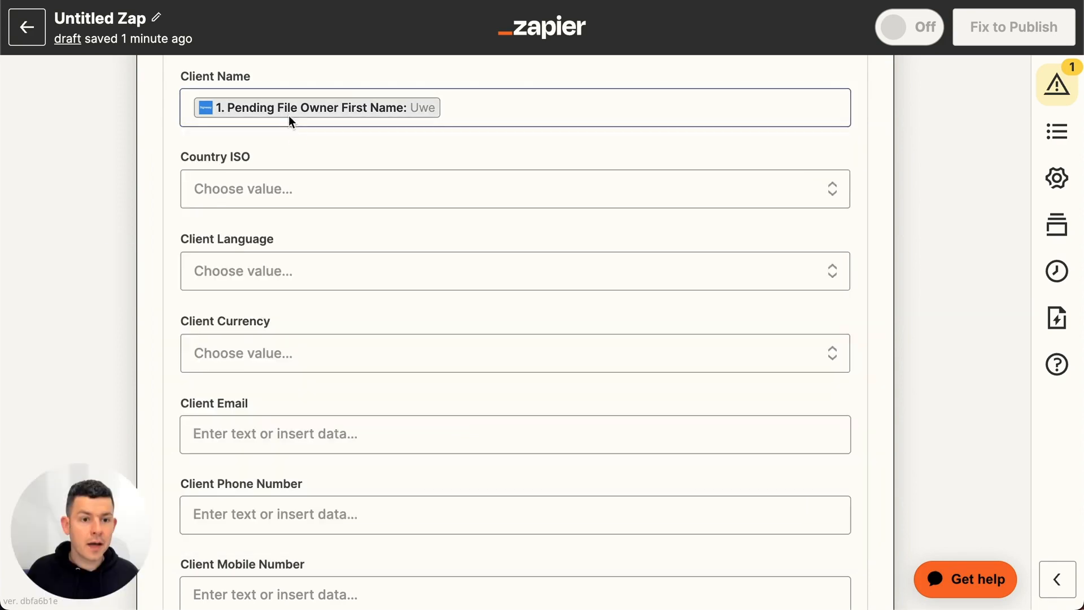
pyautogui.click(487, 113)
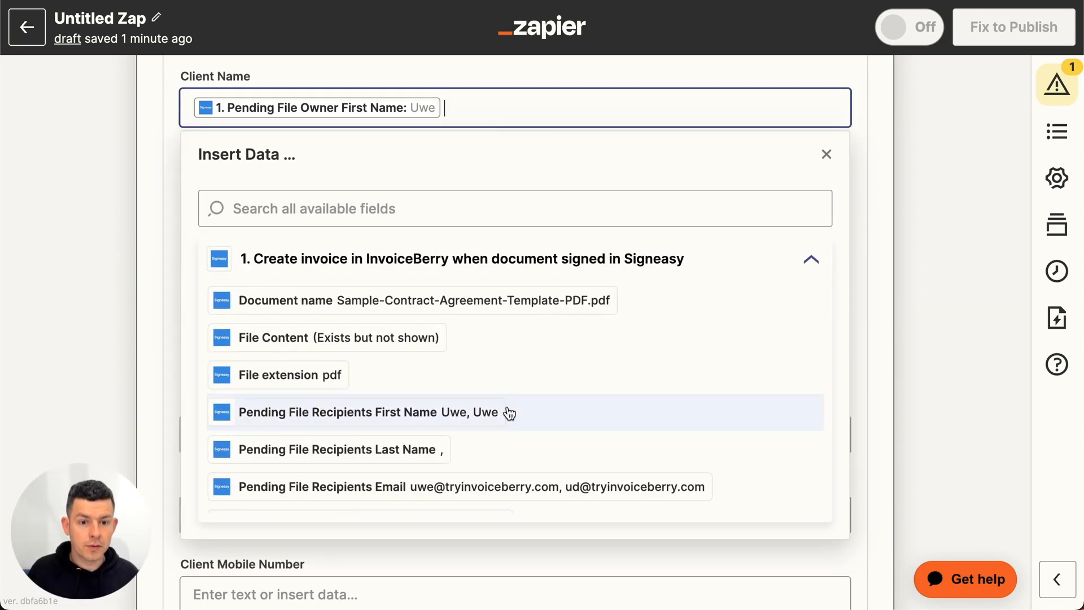
pyautogui.scroll(-10, 510, 413)
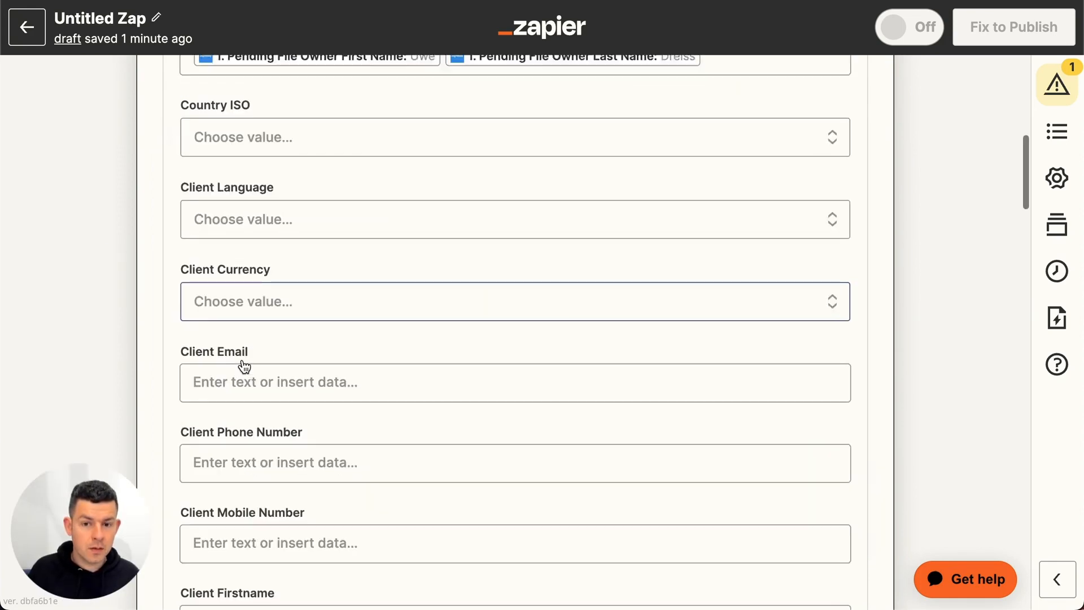
# - Map Client Email to Signeasy's Pending File Owner Email field
pyautogui.scroll(-5, 244, 367)
pyautogui.click(347, 239)
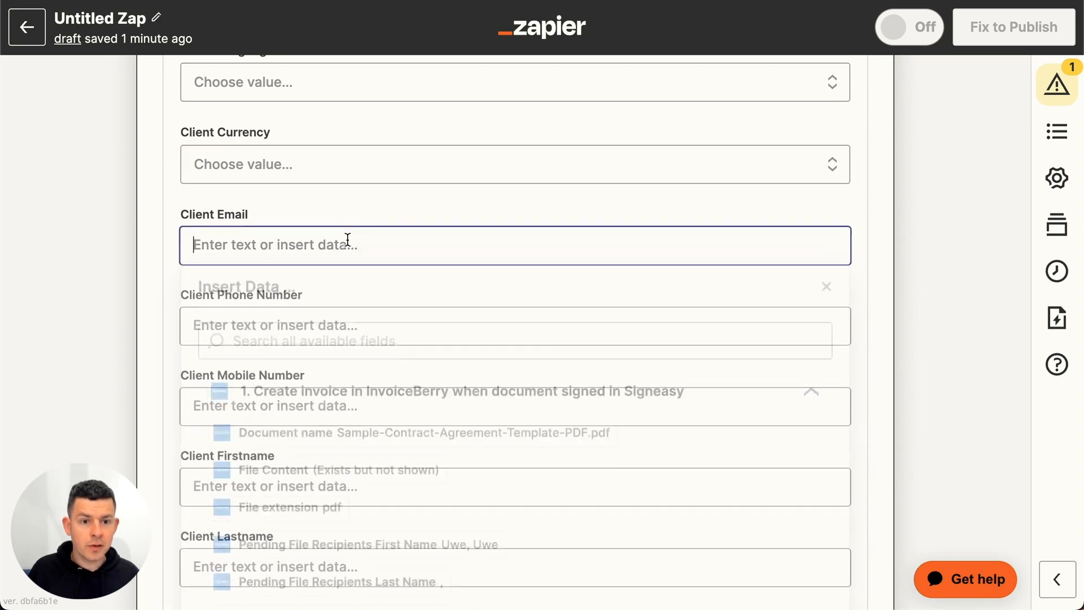
pyautogui.scroll(-5, 363, 472)
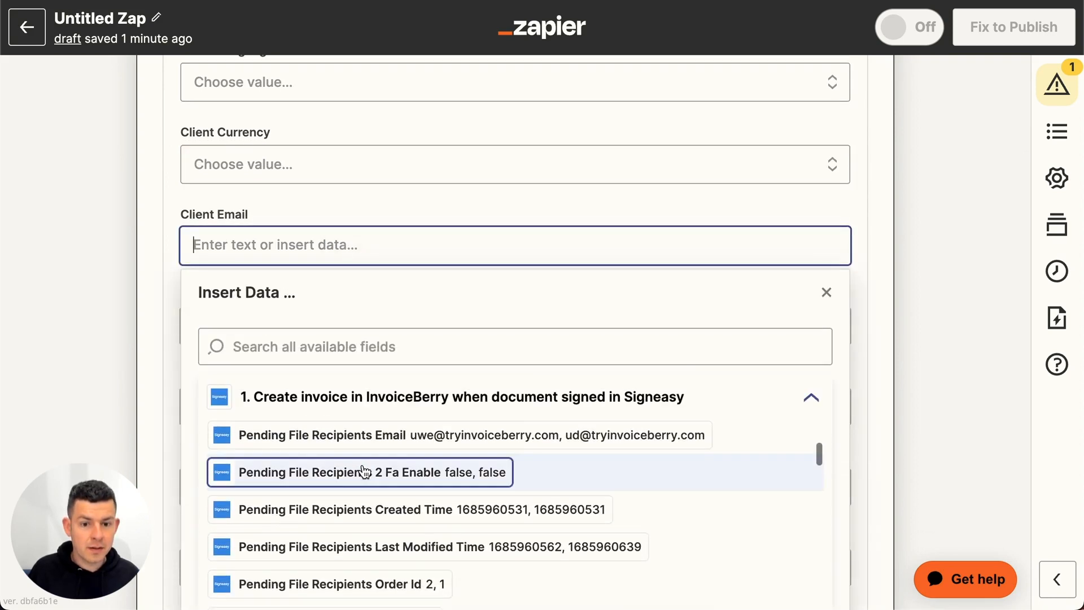
pyautogui.scroll(-3, 364, 472)
pyautogui.click(412, 555)
pyautogui.click(107, 283)
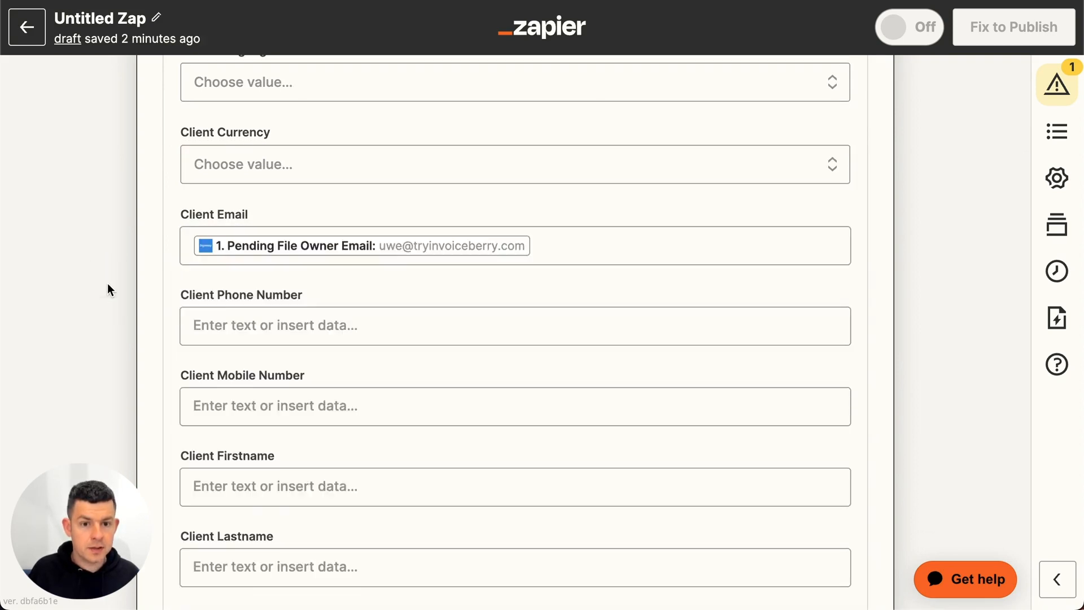
# - Map Client Firstname to Signeasy's Pending File Owner First Name field
pyautogui.scroll(-1, 288, 218)
pyautogui.scroll(-5, 339, 260)
pyautogui.scroll(-1, 359, 300)
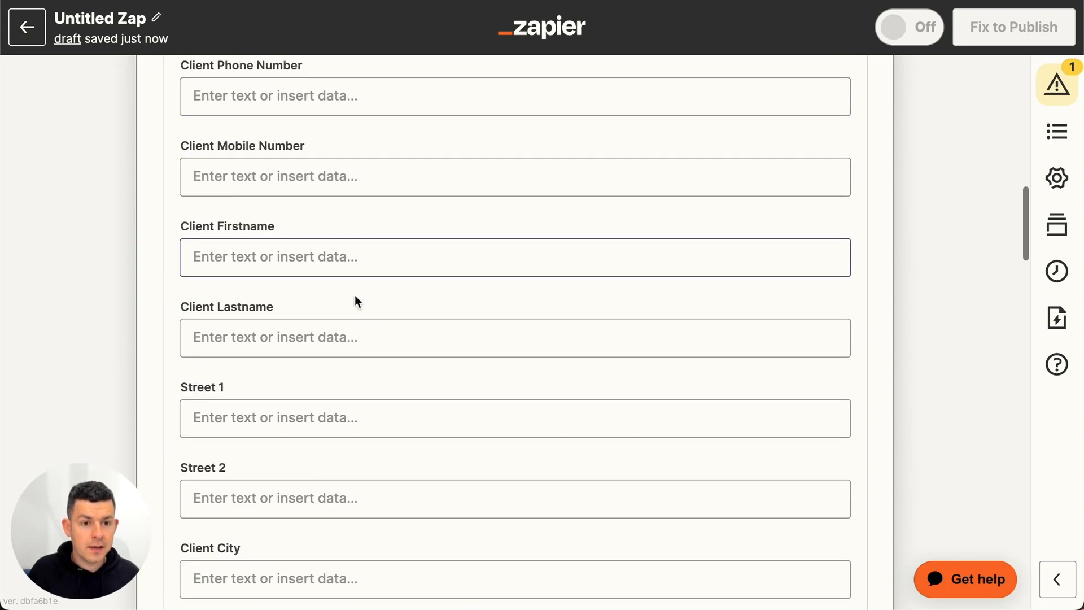
pyautogui.click(292, 256)
pyautogui.scroll(-10, 389, 464)
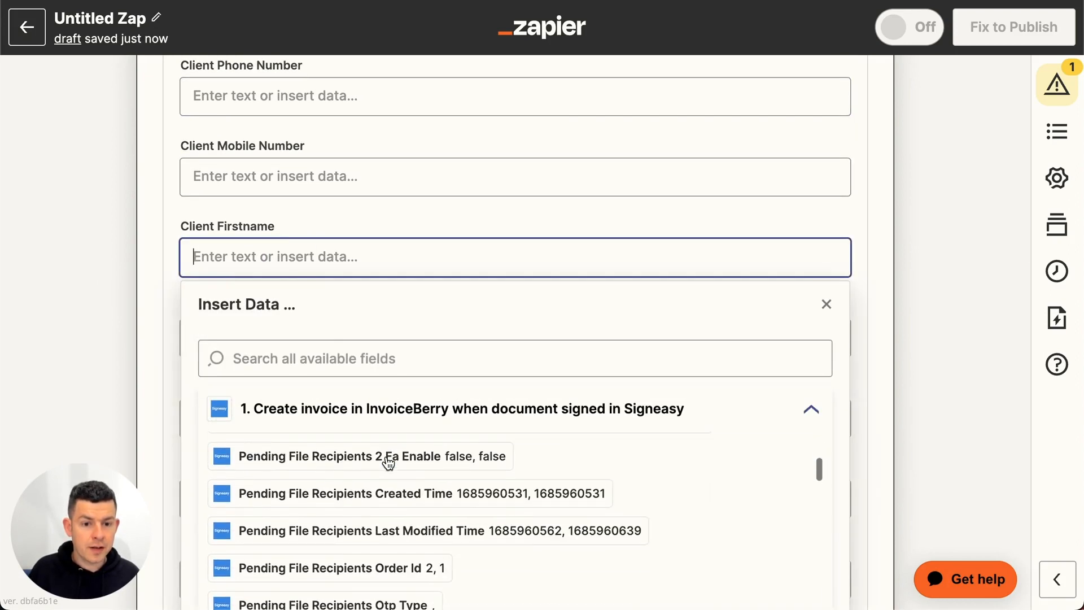
pyautogui.scroll(-2, 389, 463)
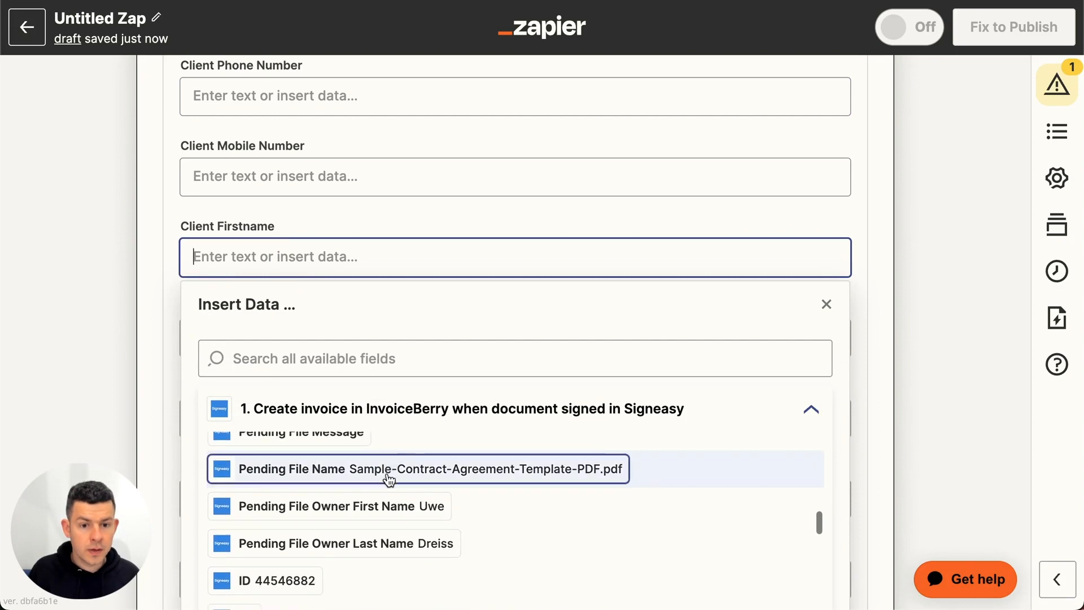
pyautogui.click(388, 507)
pyautogui.click(141, 391)
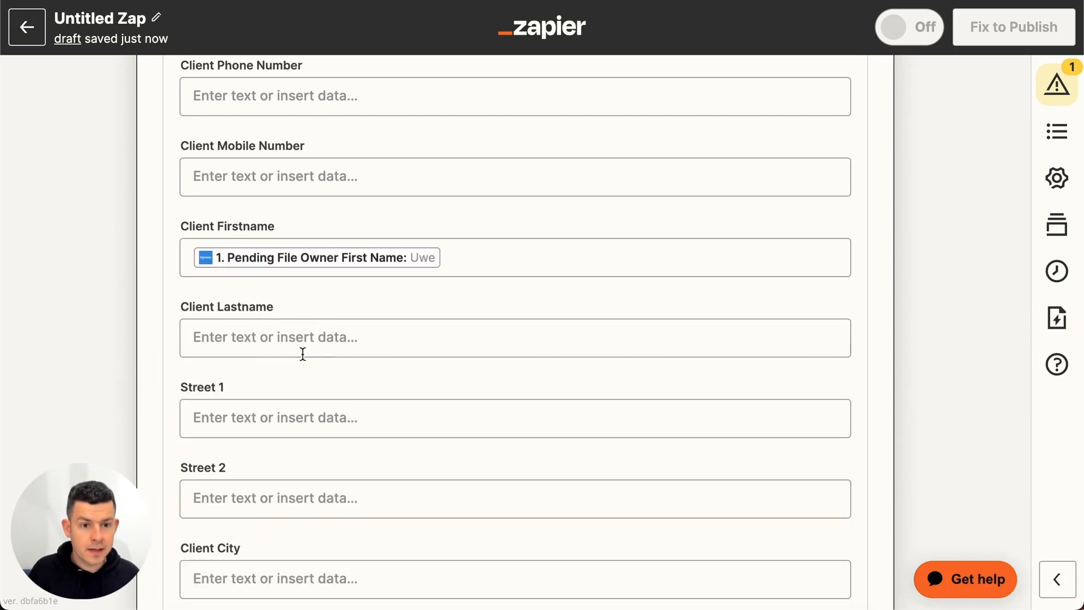
# - Map Client Lastname to Signeasy's Pending File Owner Last Name field
pyautogui.click(338, 334)
pyautogui.scroll(-8, 376, 506)
pyautogui.scroll(2, 376, 506)
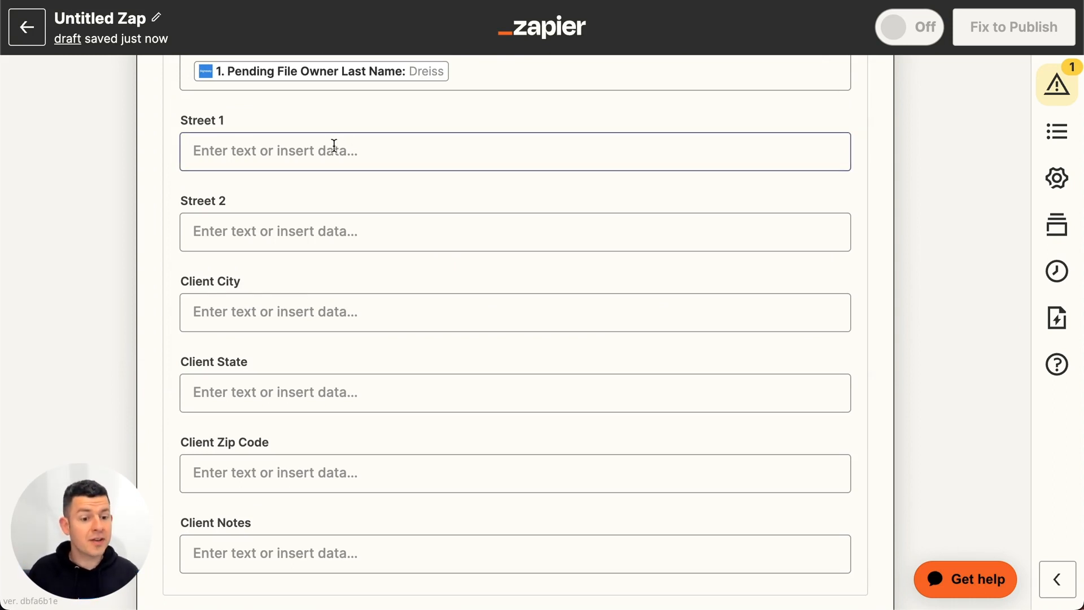
# - Leave the client address and notes fields empty and set the required invoice Currency to United States dollar
pyautogui.scroll(-3, 300, 290)
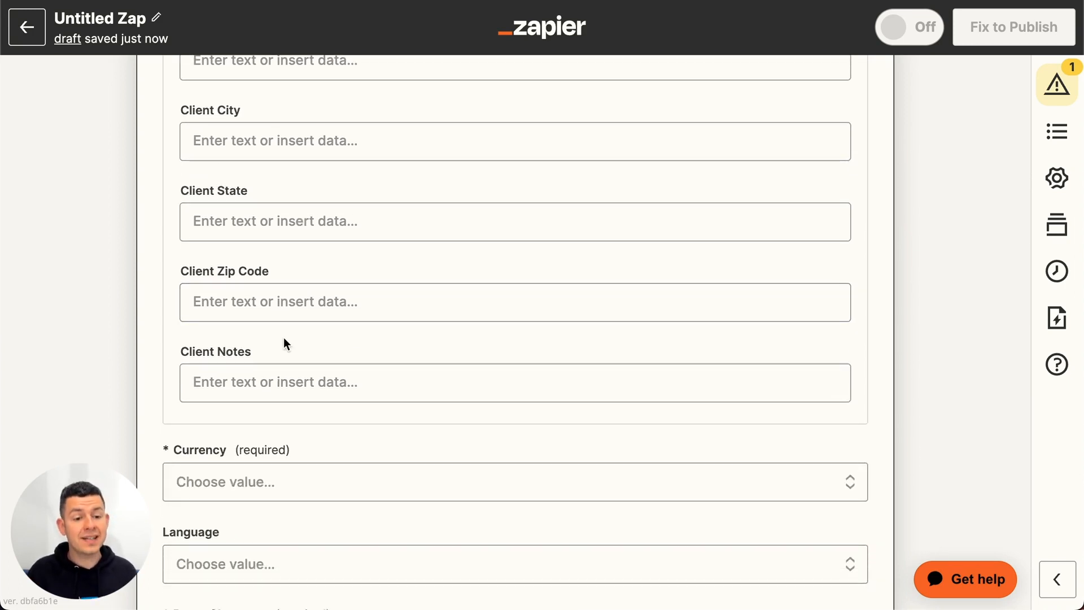
pyautogui.scroll(-3, 284, 340)
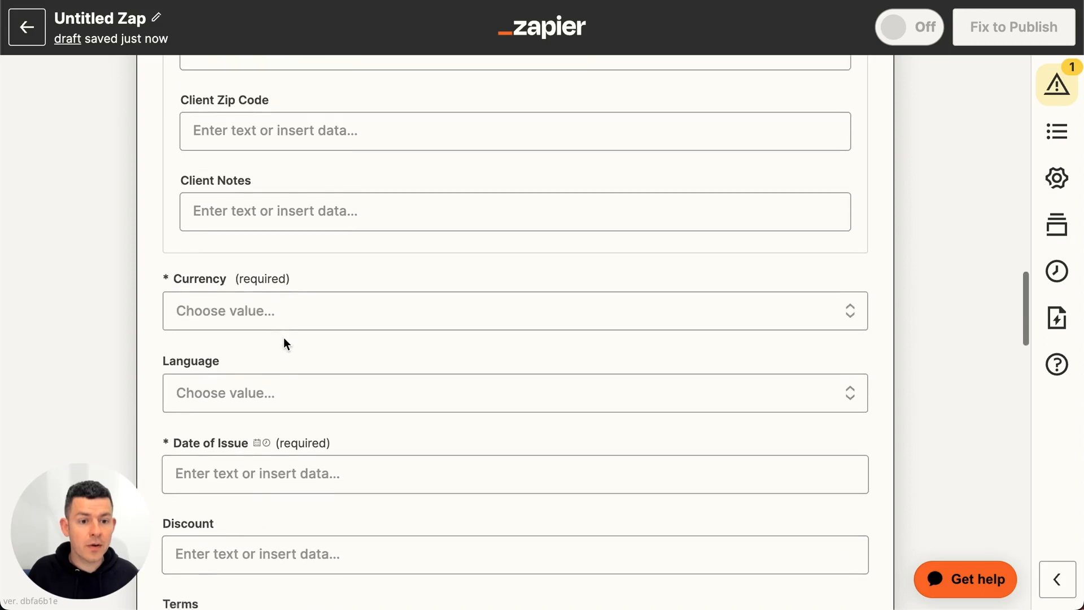
pyautogui.click(244, 295)
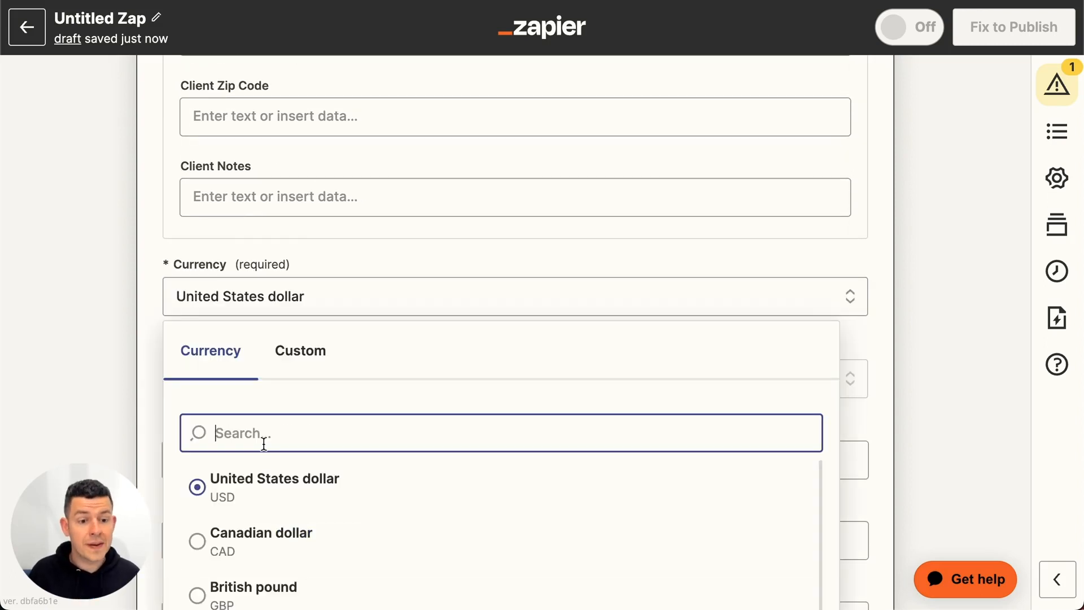
pyautogui.click(261, 489)
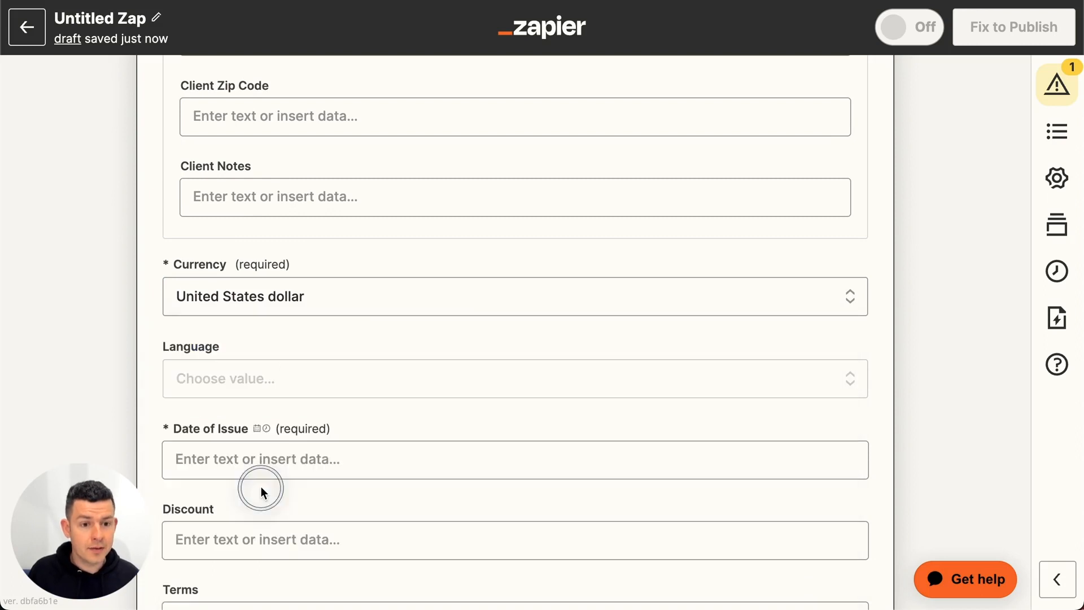
# - Set the invoice's required Date of Issue to "today"
pyautogui.scroll(-3, 101, 421)
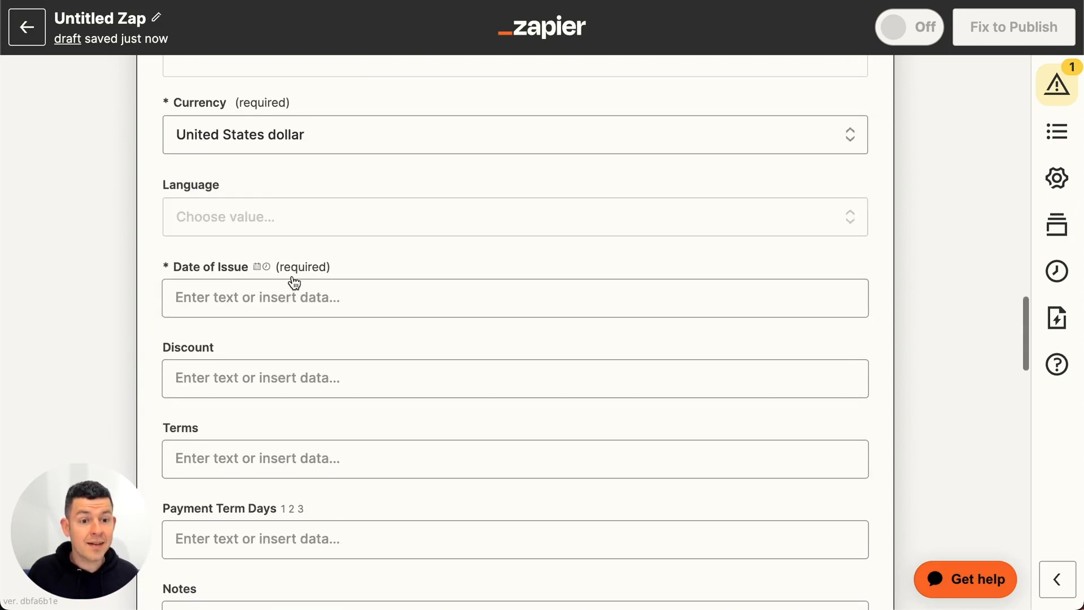
pyautogui.click(291, 302)
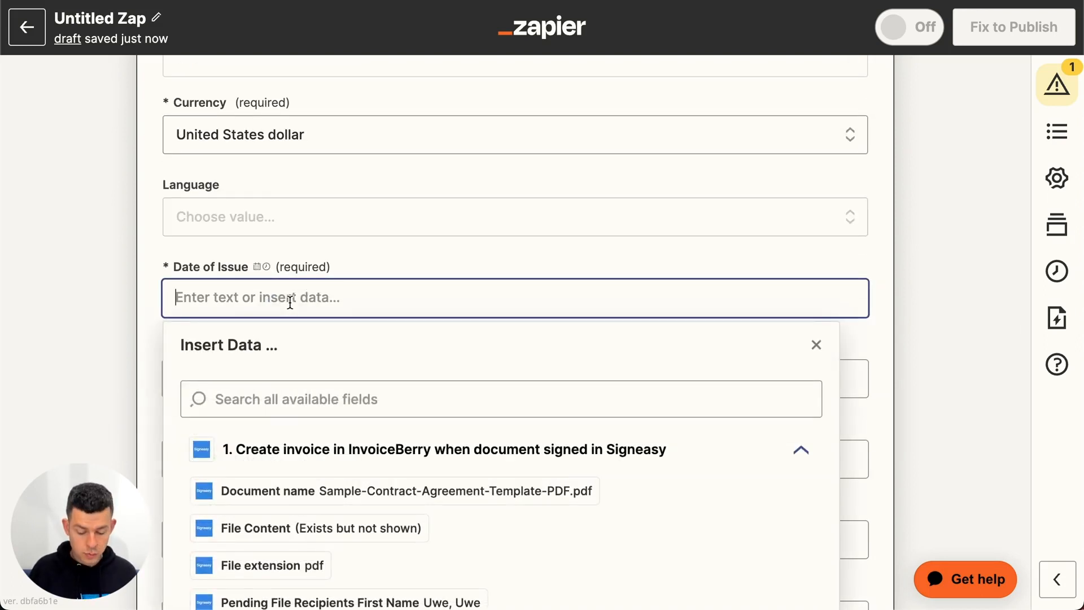
pyautogui.write('today')
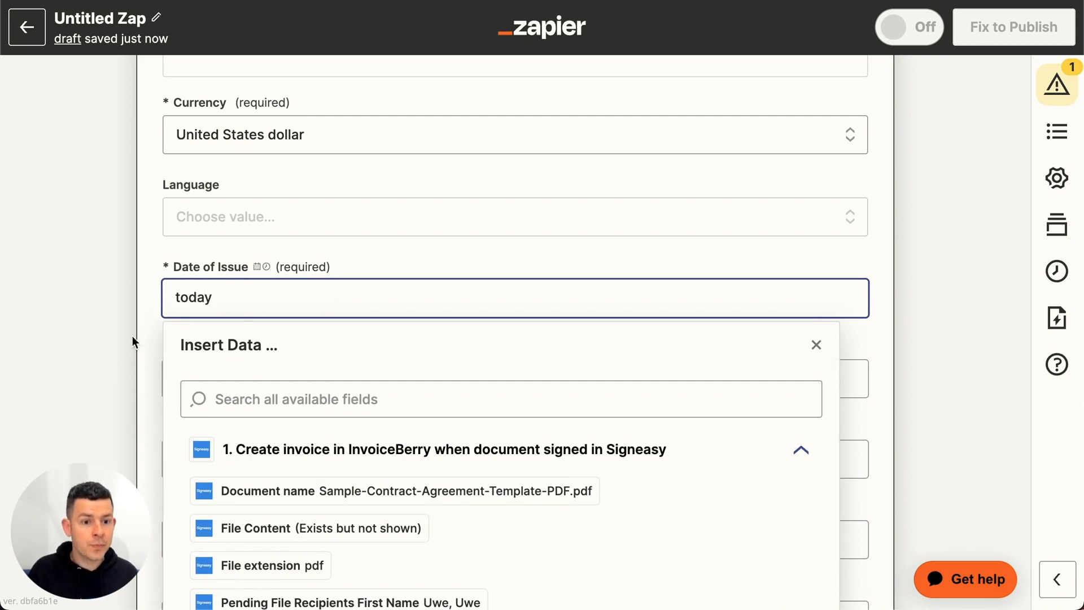
pyautogui.click(101, 350)
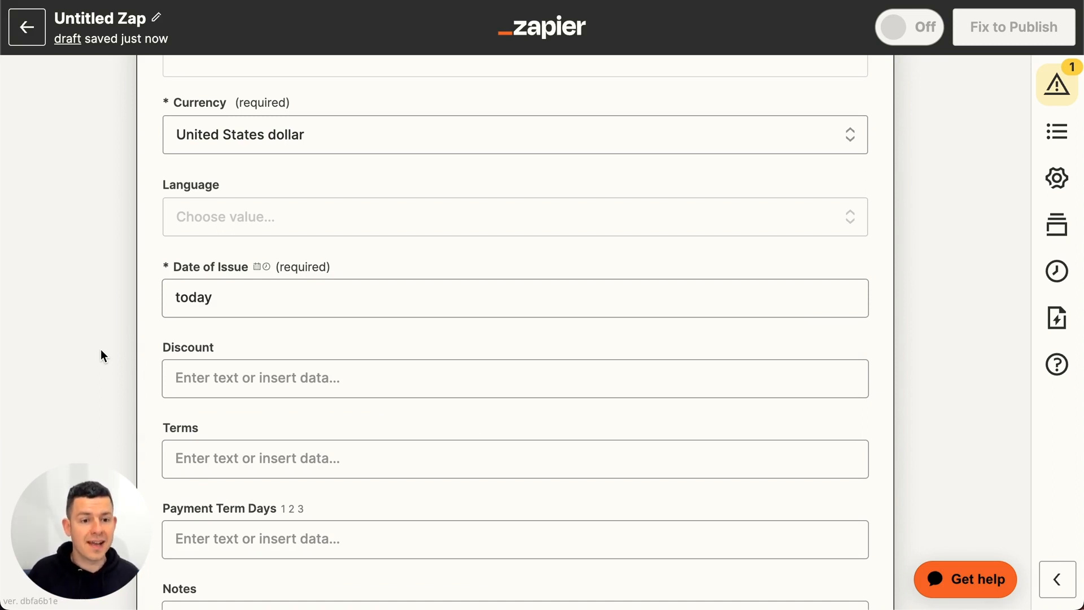
# - In the item data, set Item Description to "Monthly retainer for agency services" and Item Unit Cost to 1000
pyautogui.scroll(-6, 101, 352)
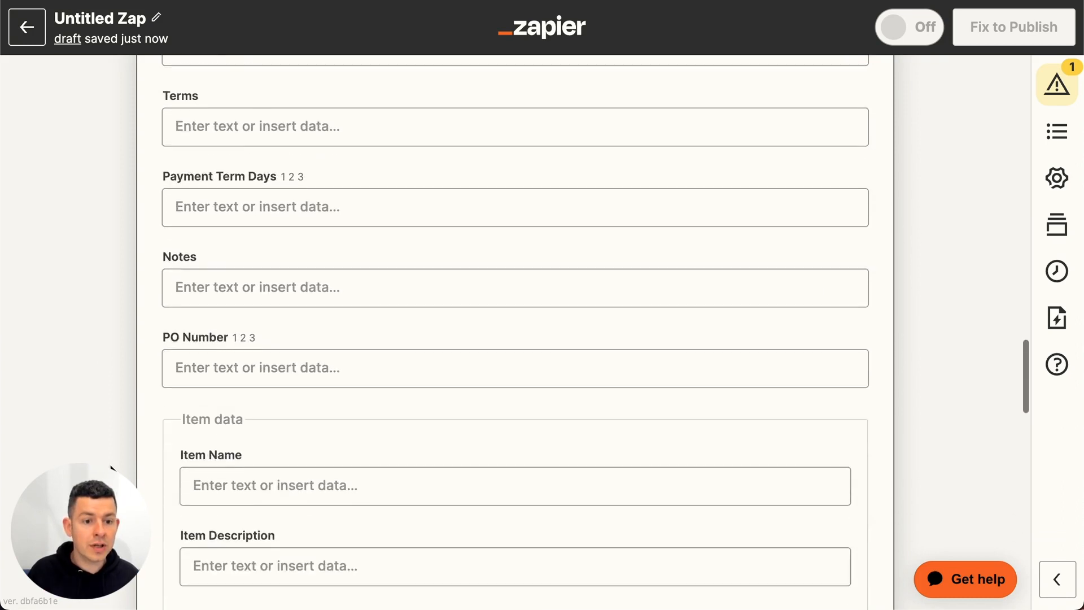
pyautogui.scroll(-4, 111, 468)
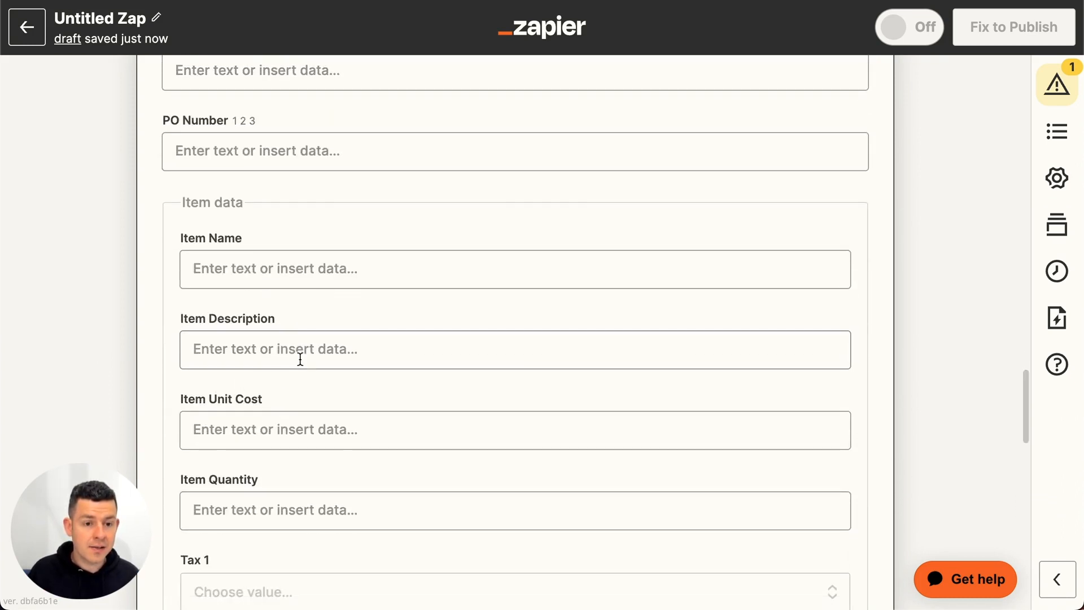
pyautogui.click(300, 359)
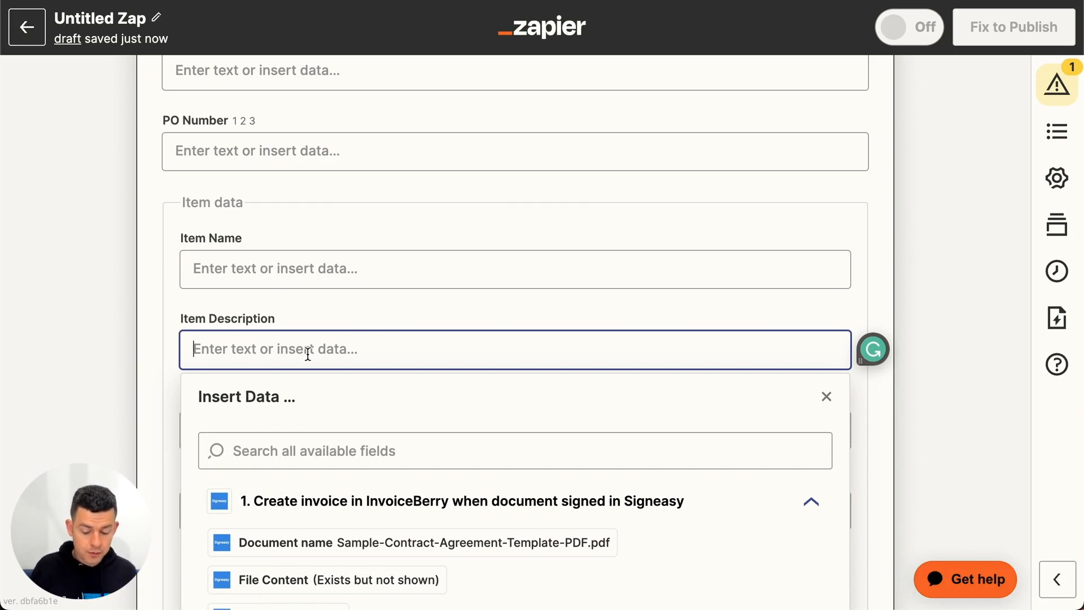
pyautogui.write('Mont')
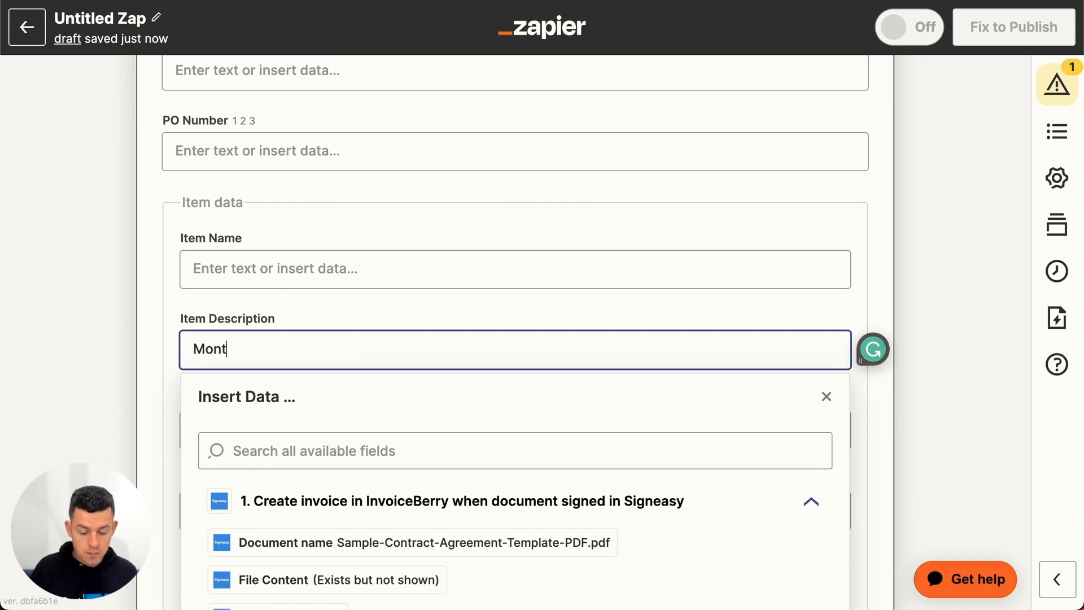
pyautogui.write('hly retainer for ag')
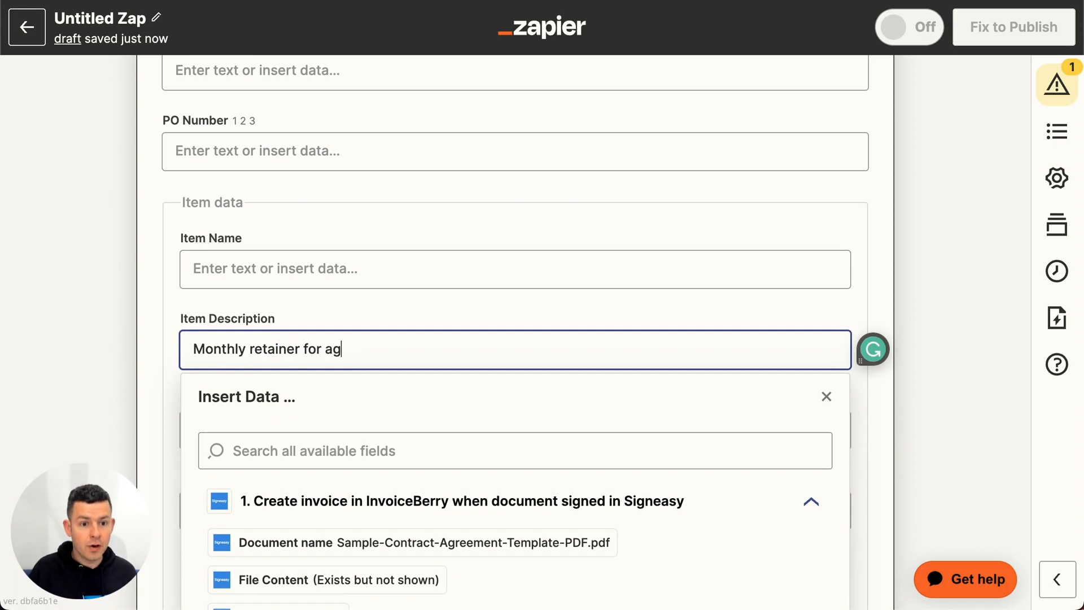
pyautogui.write('ency services')
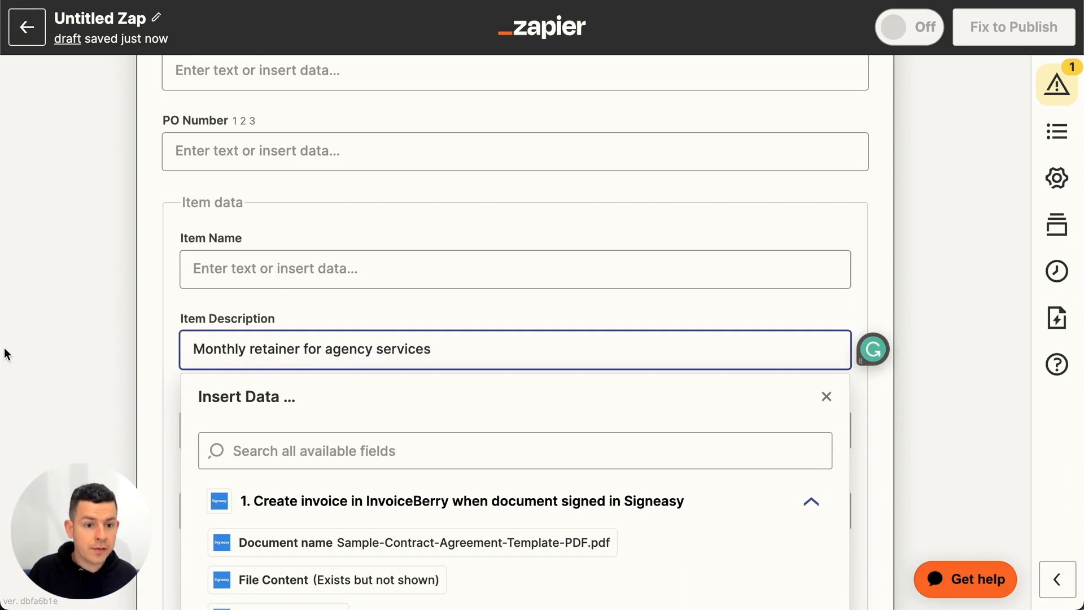
pyautogui.click(278, 439)
pyautogui.write('1000')
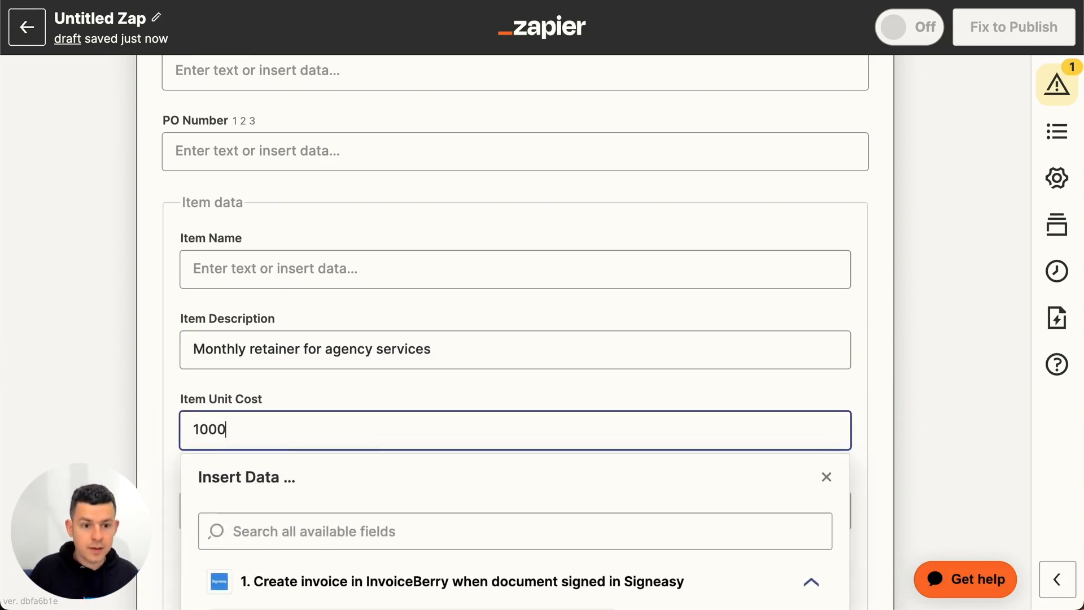
# - Set the Item Quantity in the item data to 1
pyautogui.click(122, 428)
pyautogui.scroll(-3, 122, 428)
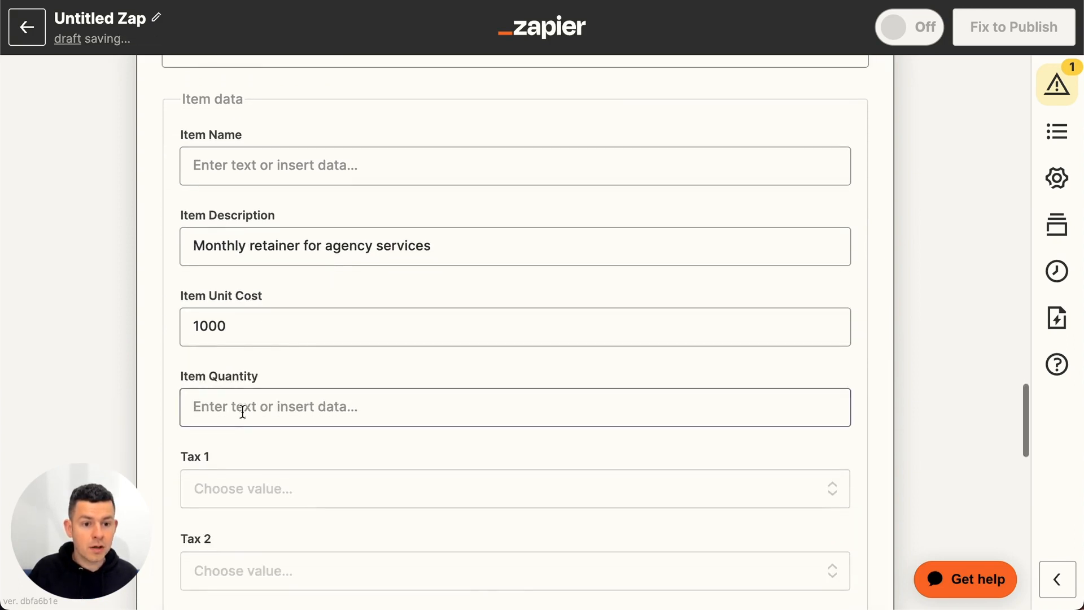
pyautogui.click(243, 411)
pyautogui.write('1')
pyautogui.click(101, 398)
pyautogui.scroll(-5, 102, 398)
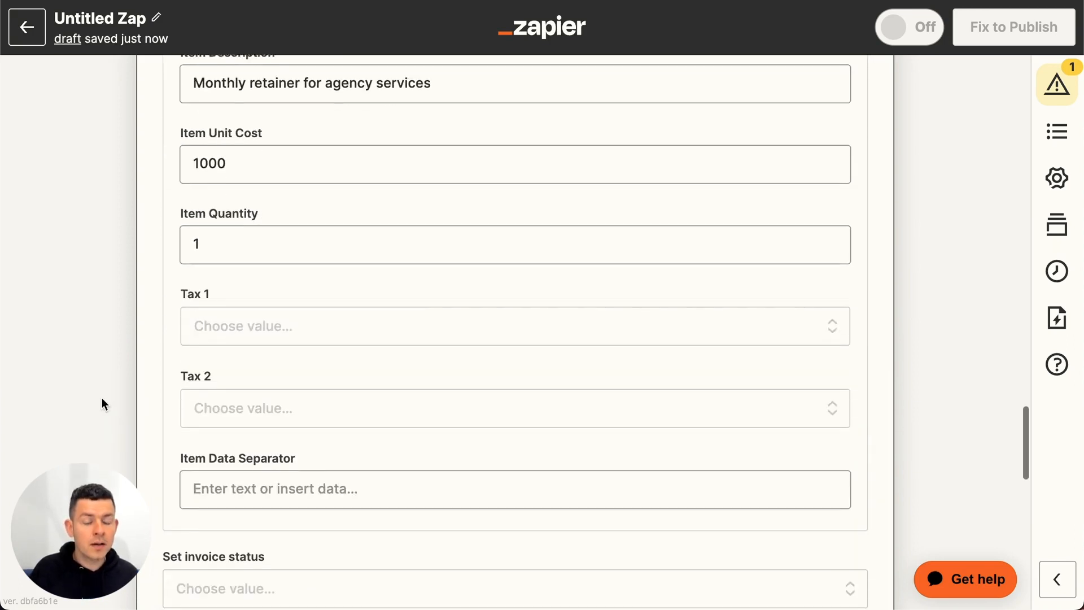
# - Leave the tax, invoice status and payment data fields empty and set Send Invoice to Yes
pyautogui.scroll(-3, 137, 368)
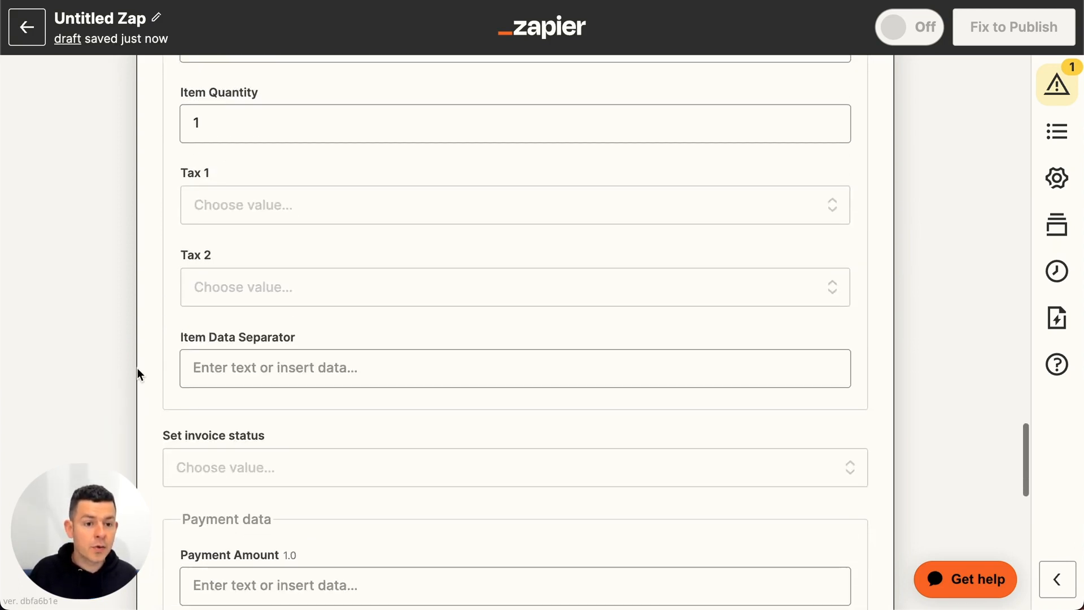
pyautogui.scroll(-5, 137, 368)
pyautogui.scroll(-3, 239, 288)
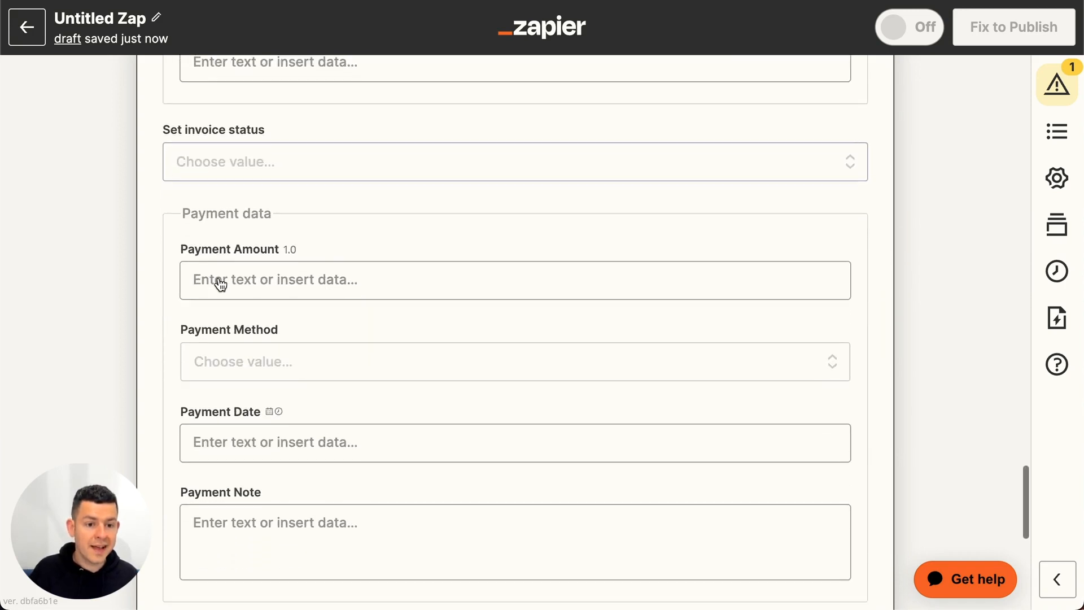
pyautogui.click(213, 421)
pyautogui.scroll(-3, 214, 426)
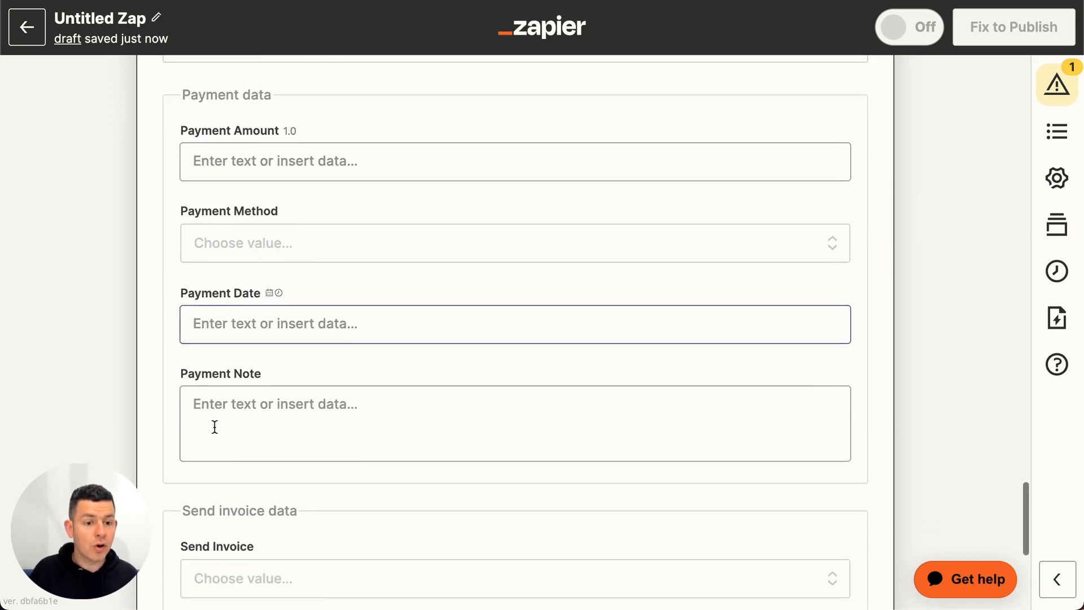
pyautogui.click(214, 426)
pyautogui.scroll(-4, 214, 426)
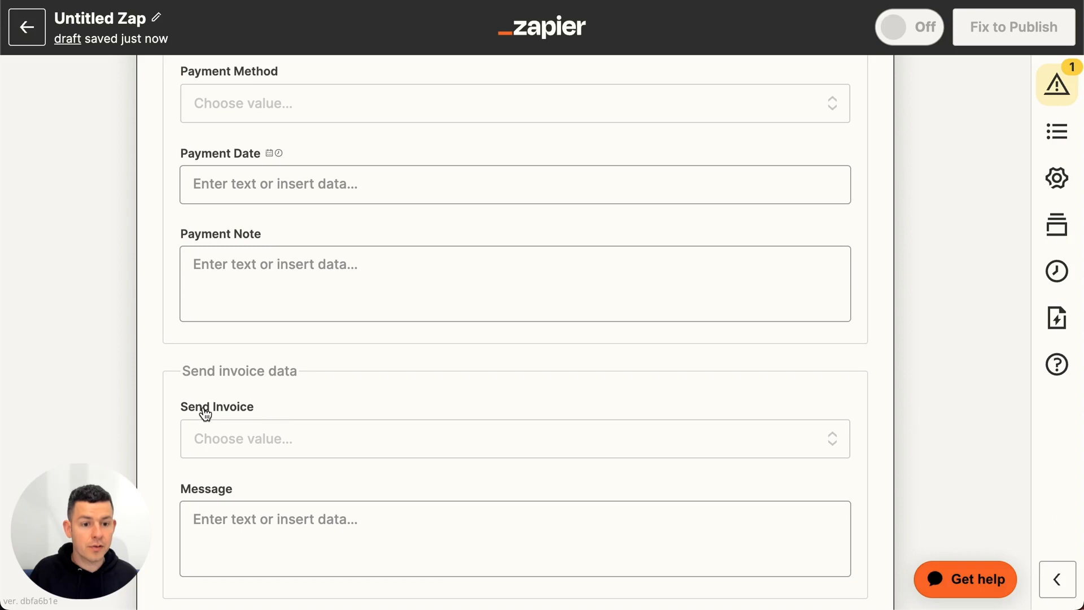
pyautogui.click(276, 440)
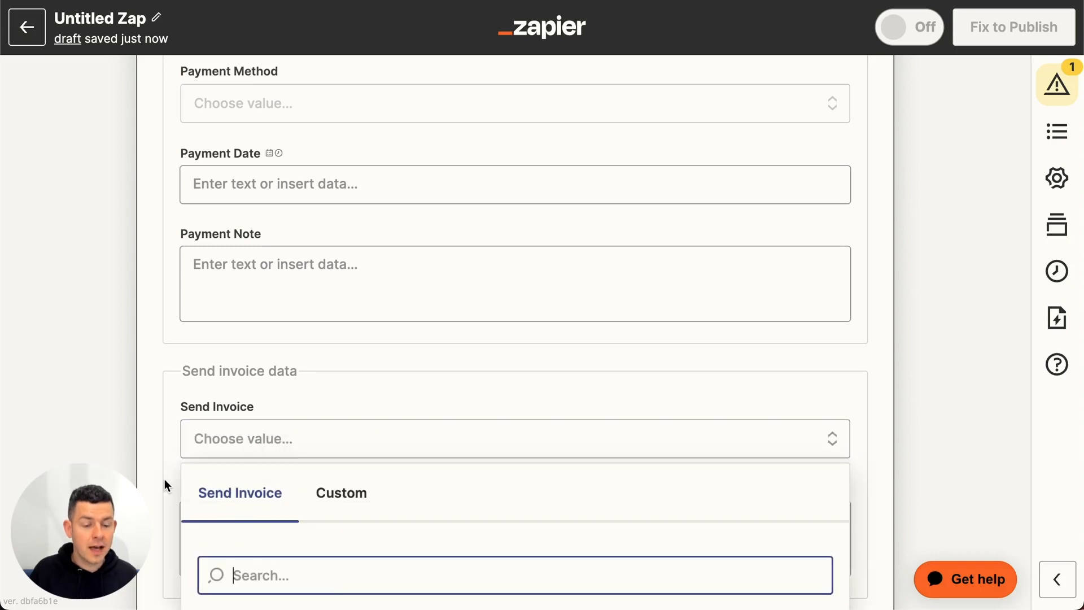
pyautogui.scroll(-1, 248, 486)
pyautogui.scroll(-2, 226, 540)
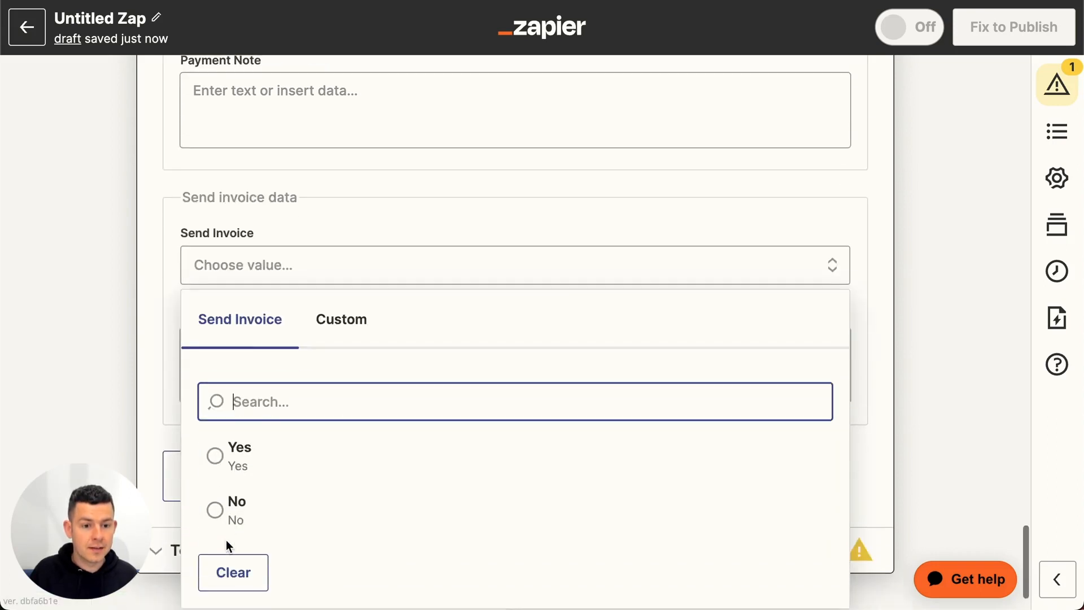
pyautogui.click(236, 432)
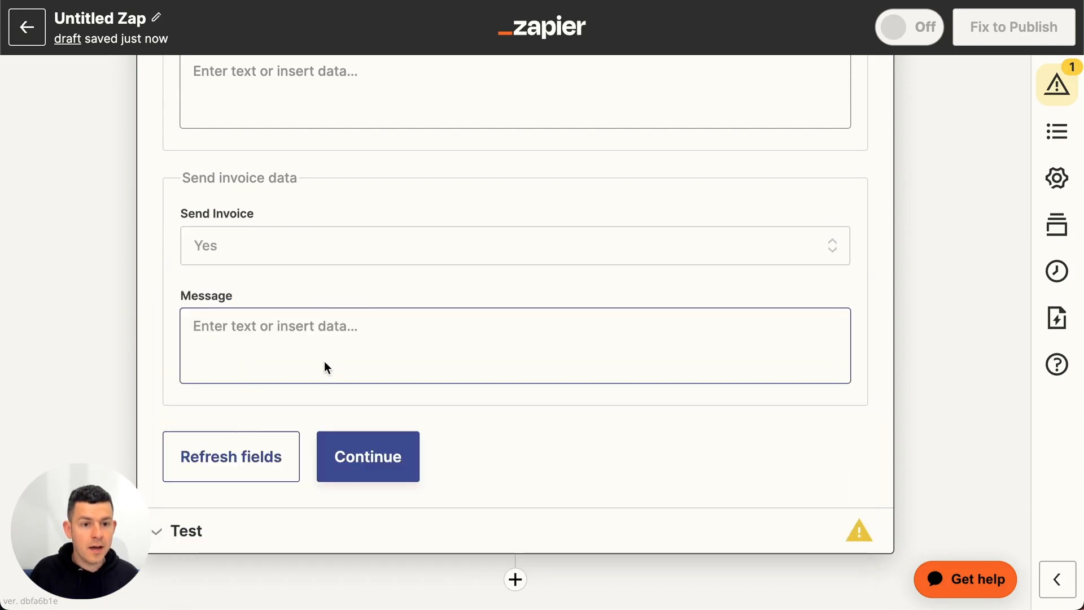
# - Finish the action setup, then run the InvoiceBerry test action after reviewing the filled and empty invoice fields
pyautogui.click(385, 472)
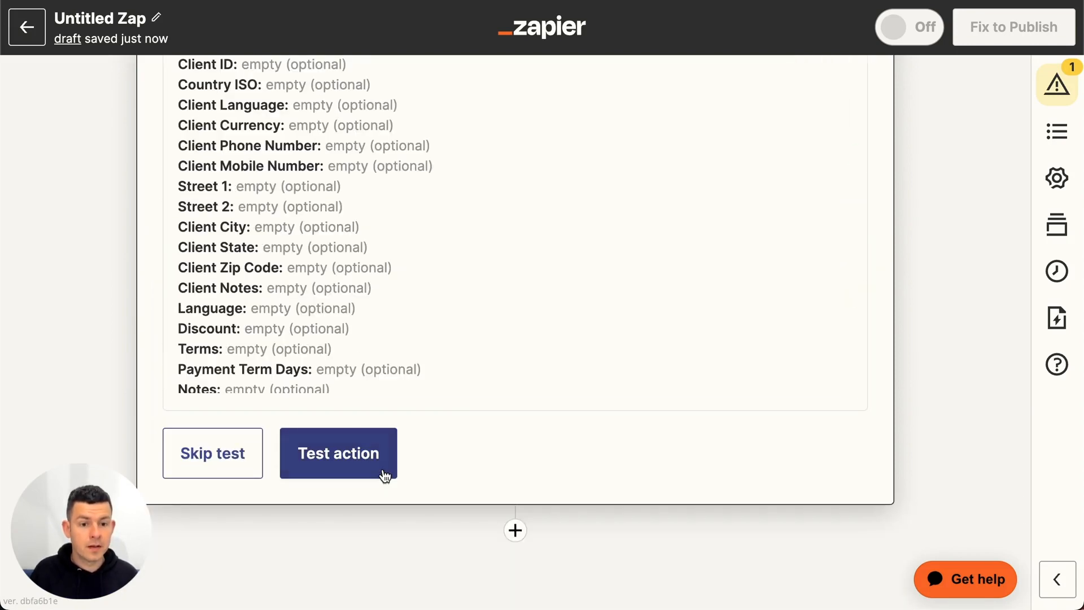
pyautogui.scroll(5, 109, 281)
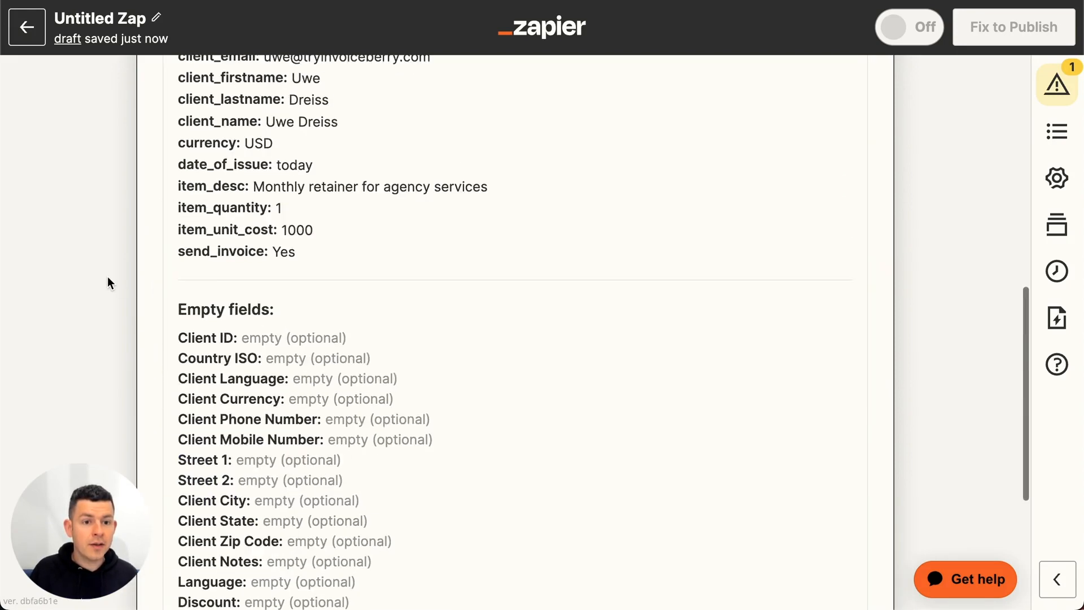
pyautogui.scroll(2, 109, 281)
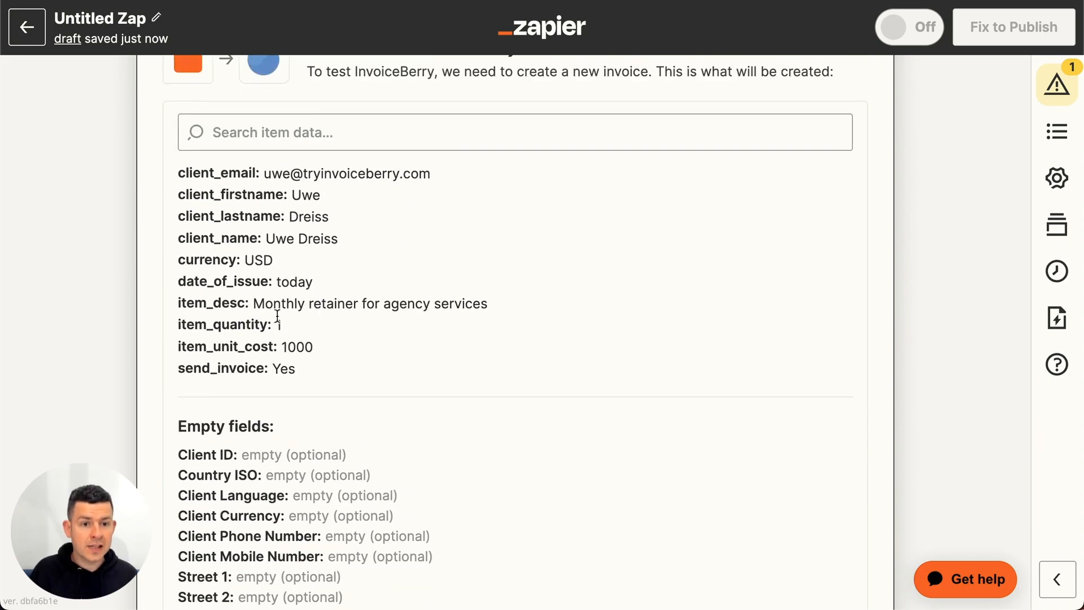
pyautogui.scroll(-2, 242, 264)
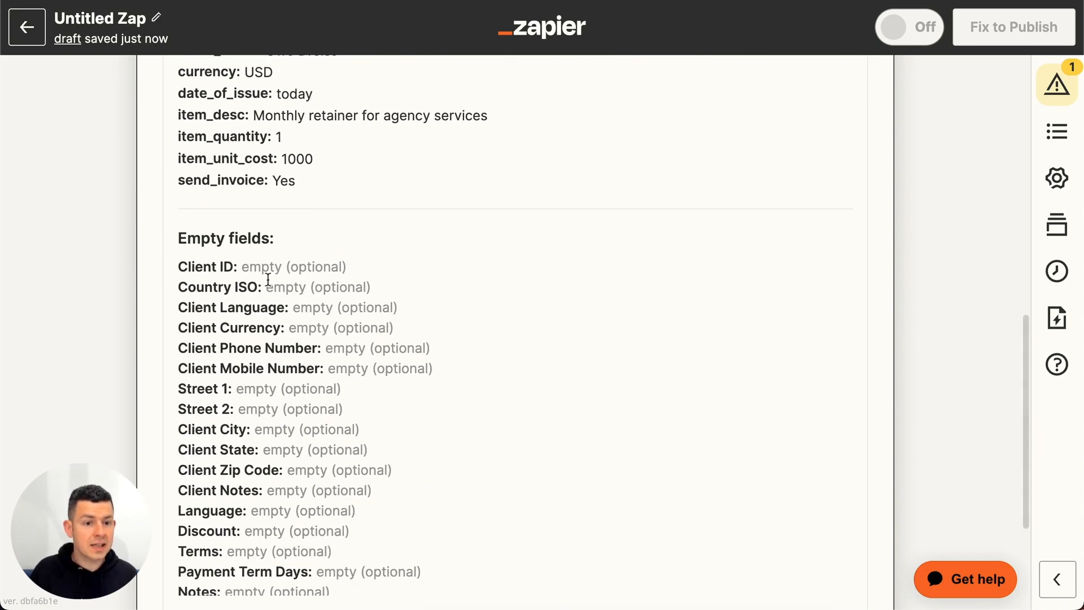
pyautogui.scroll(-3, 268, 279)
pyautogui.scroll(-1, 268, 280)
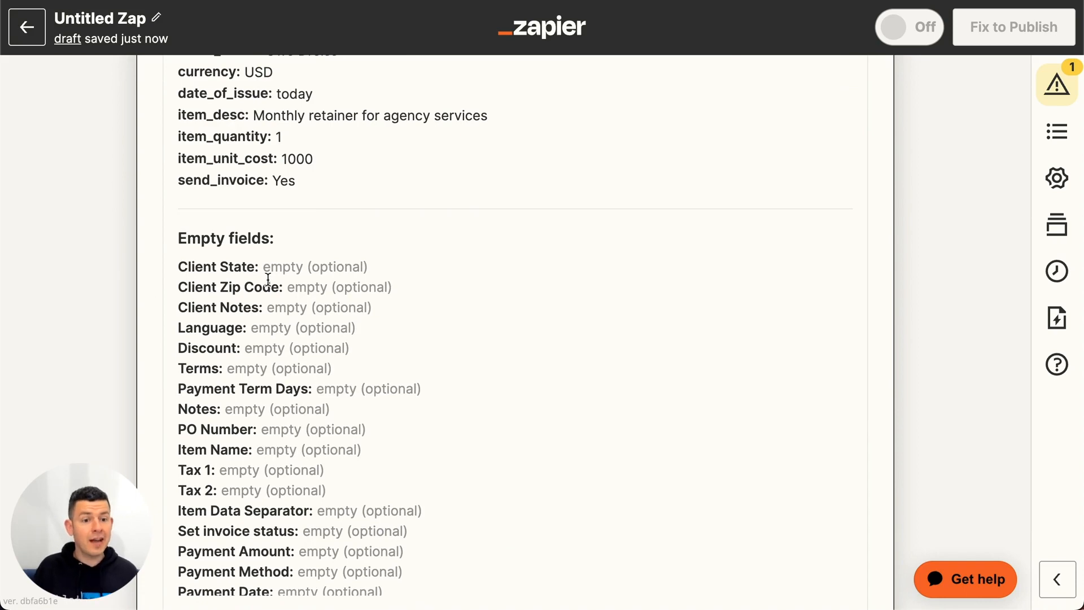
pyautogui.scroll(-3, 52, 432)
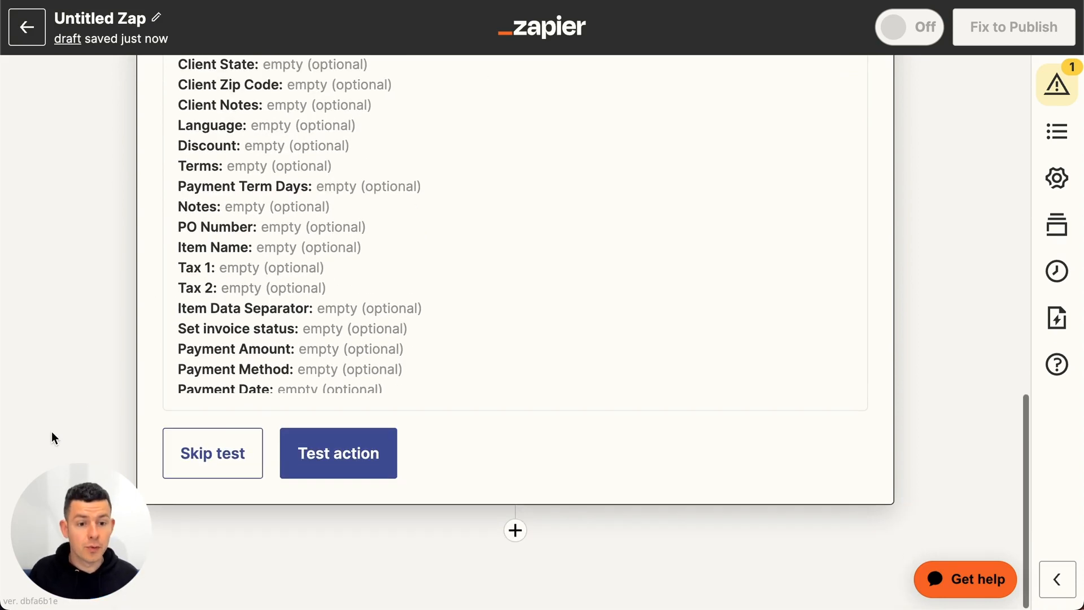
pyautogui.click(352, 458)
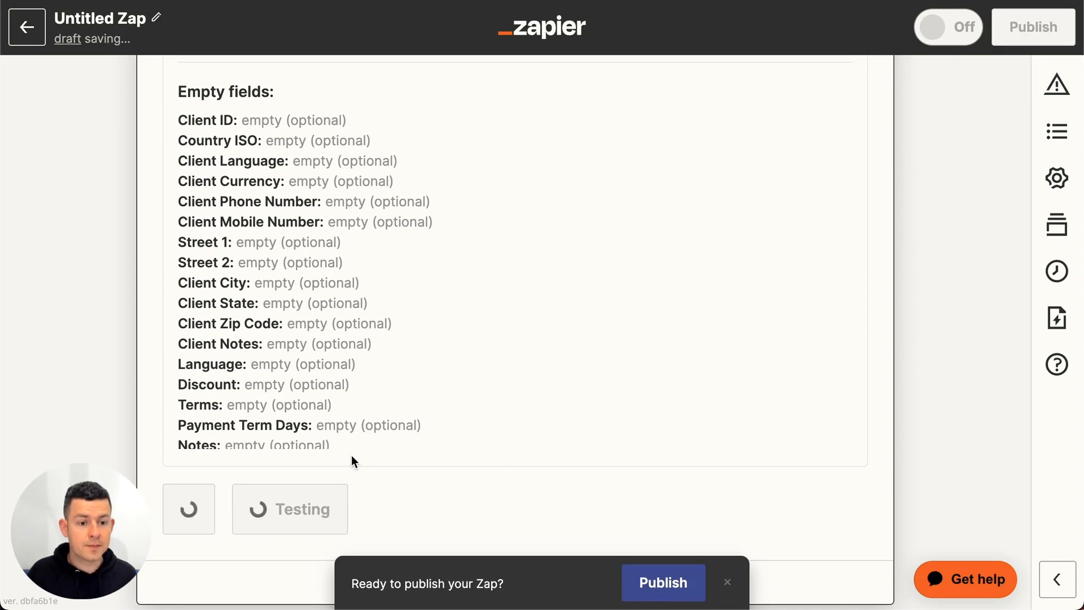
pyautogui.scroll(1, 364, 308)
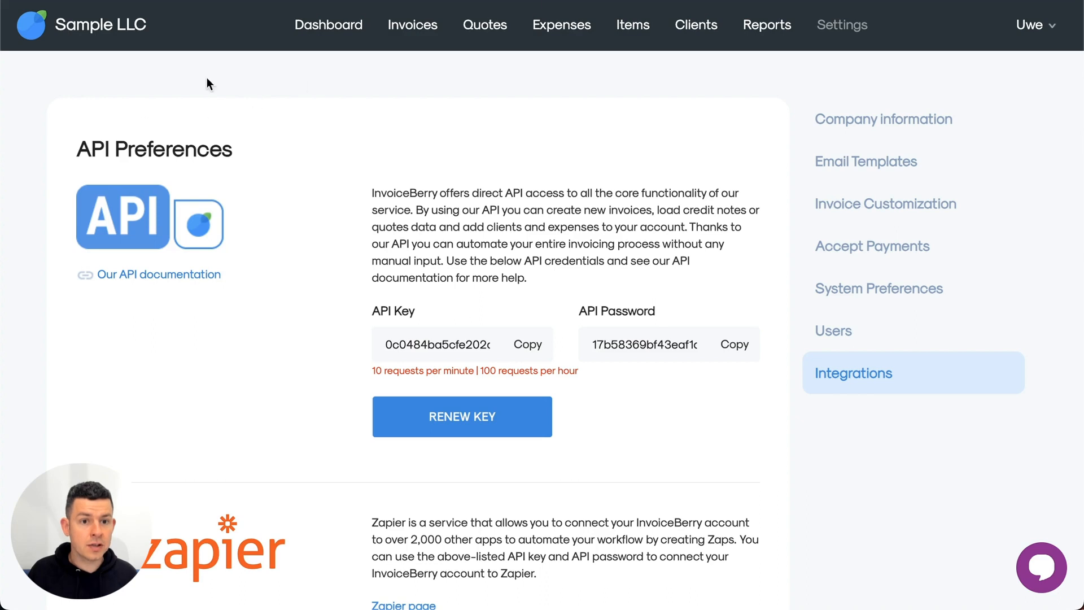
# - Switch to InvoiceBerry, open the newest invoice in the list and examine its client, item, amount and terms in the PDF preview
pyautogui.click(419, 27)
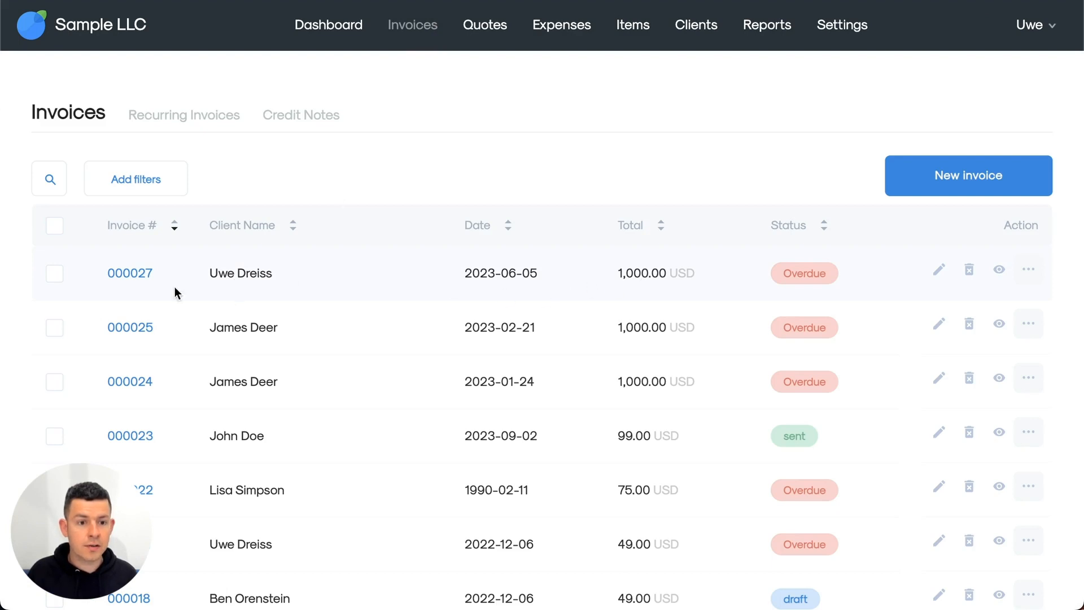
pyautogui.click(126, 275)
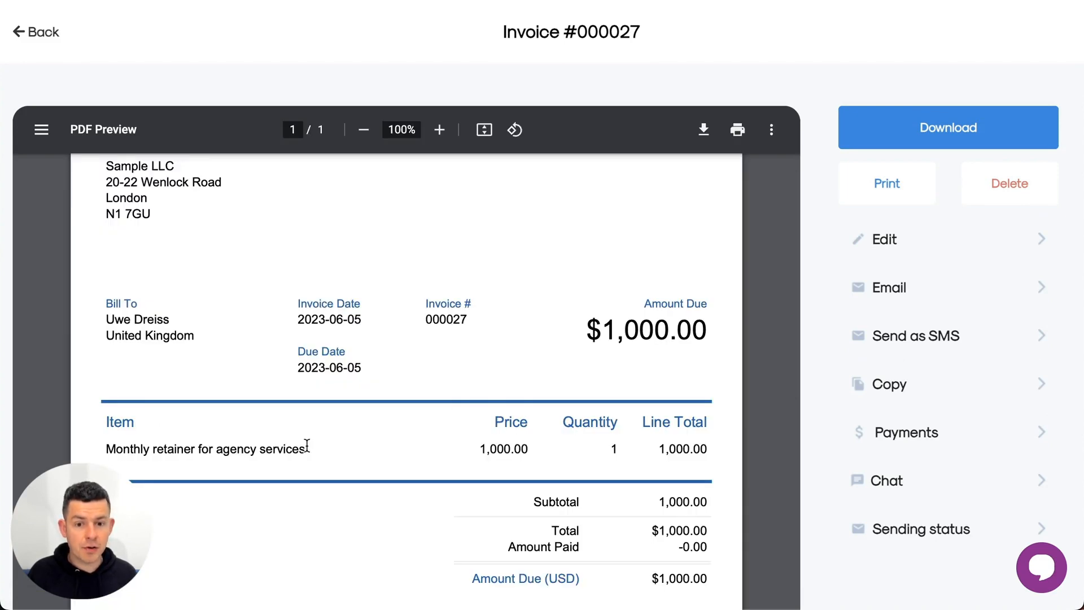
pyautogui.scroll(-8, 307, 446)
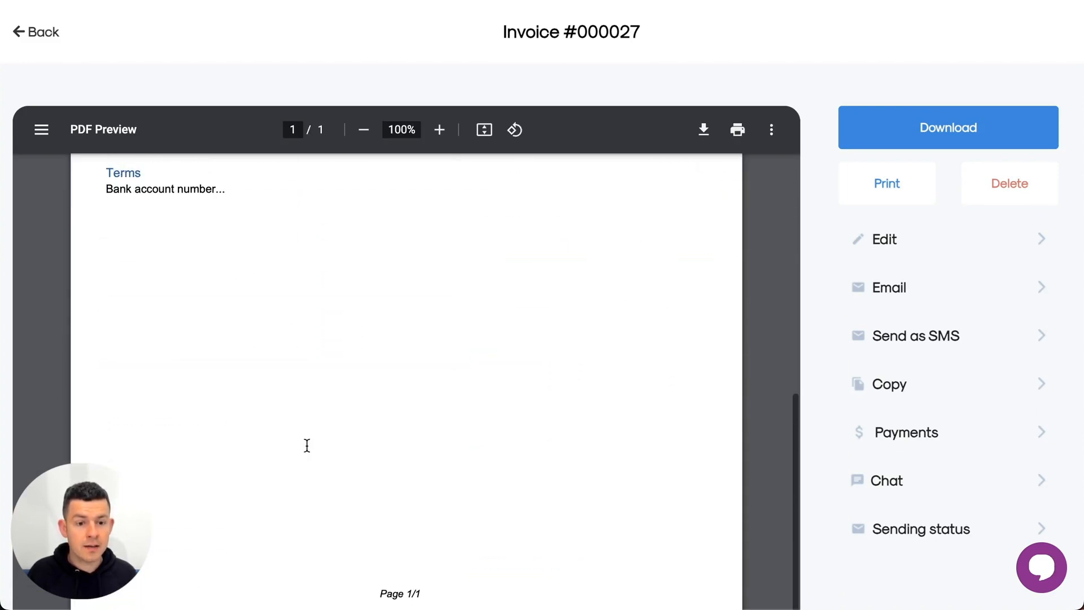
pyautogui.scroll(8, 307, 445)
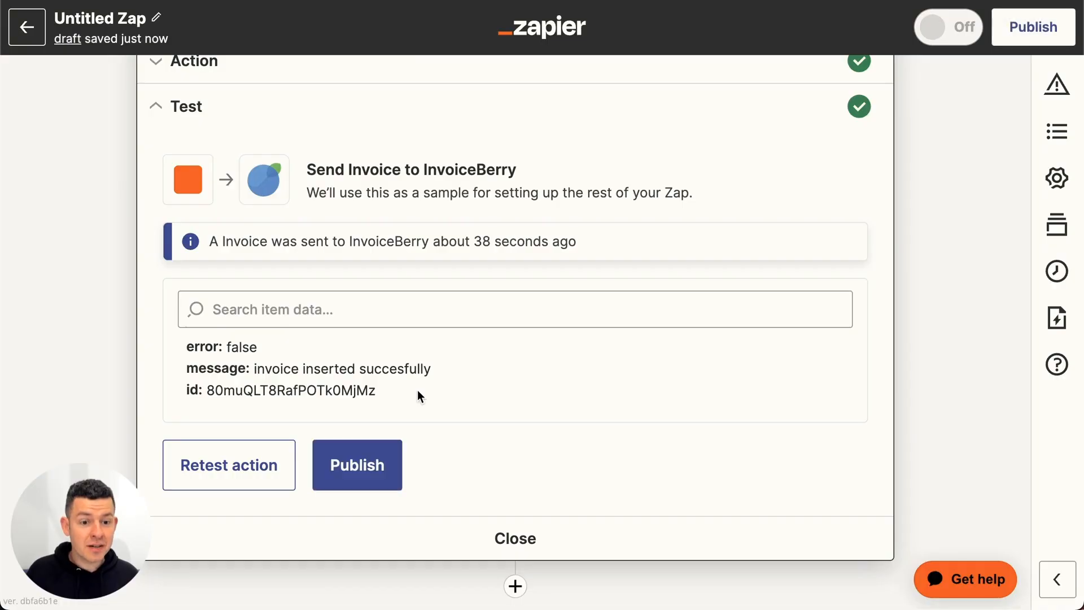
# - Return to Zapier and publish the tested Zap
pyautogui.click(355, 472)
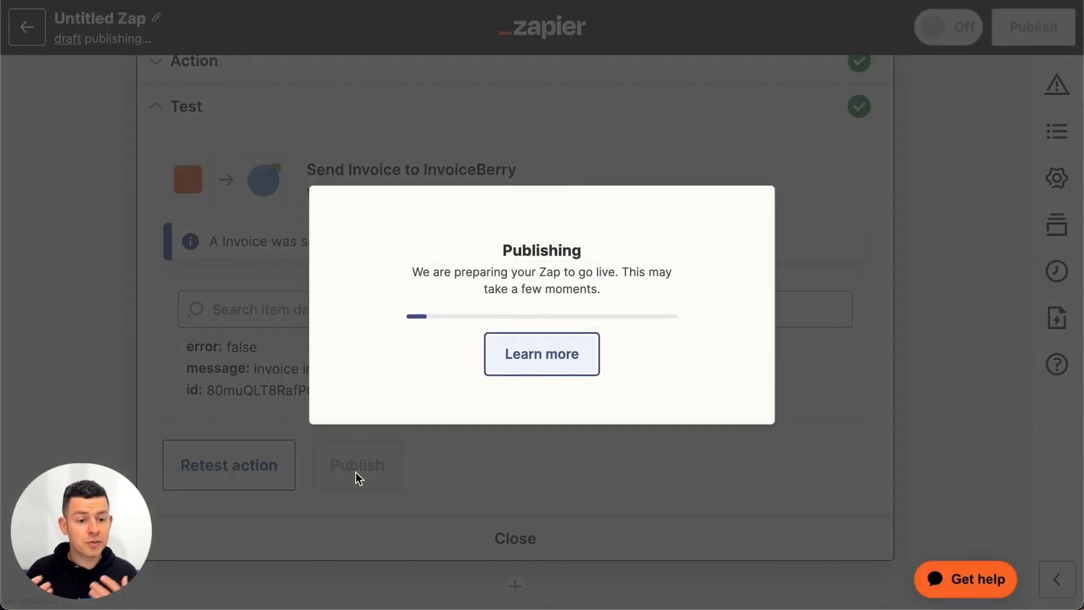